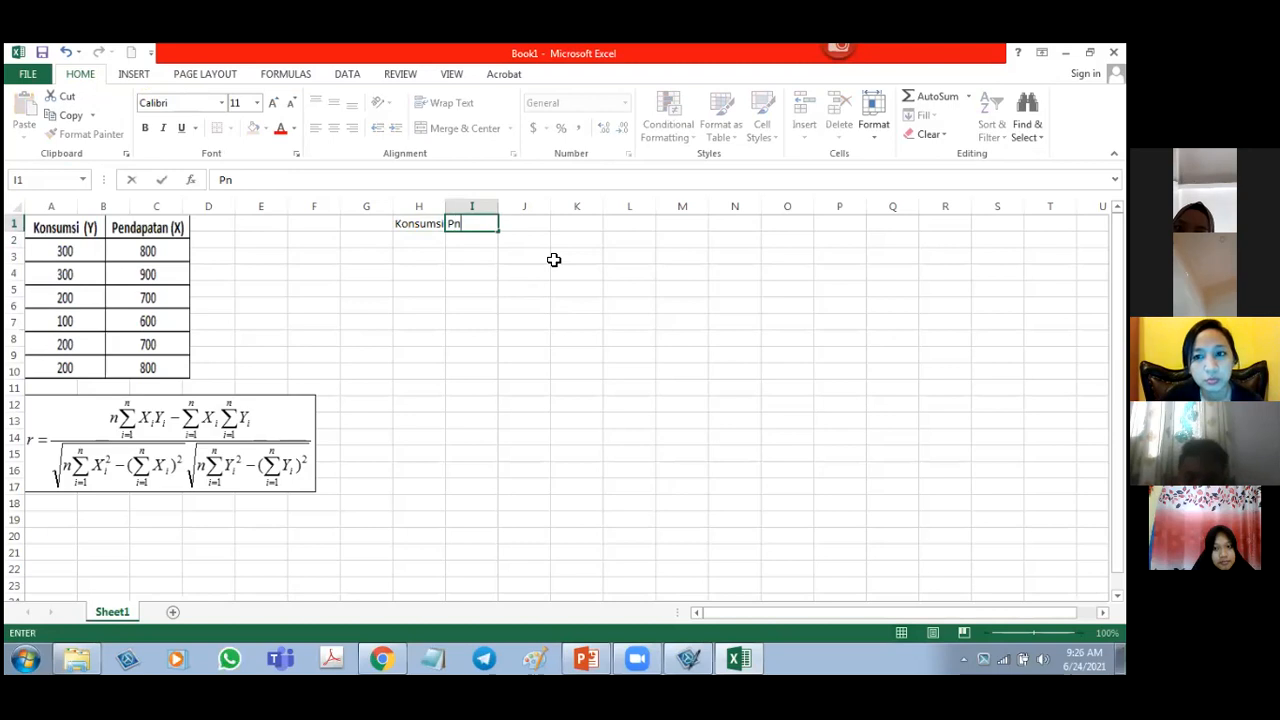
- Complete the table's header row with Pendapatan (X) in I1, XY in J1, X2 in K1 and Y2 in L1
text(tan (X))
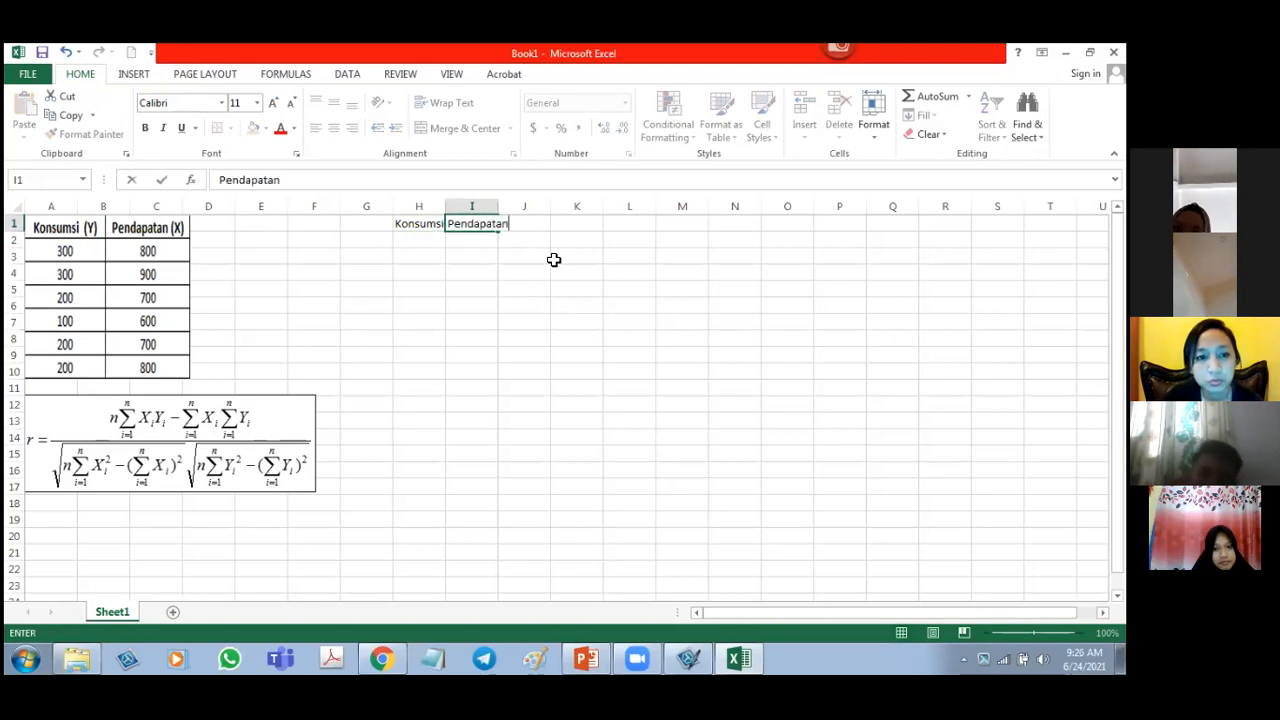
key(Return)
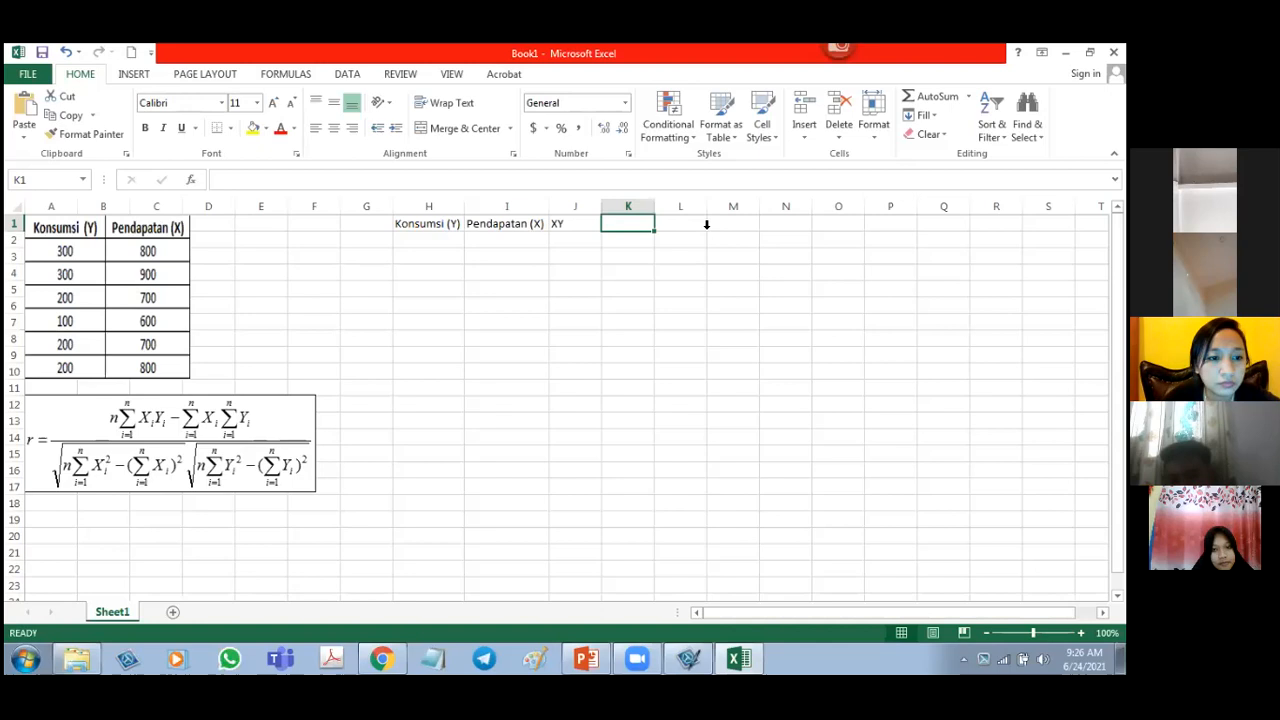
text(X2)
click(706, 225)
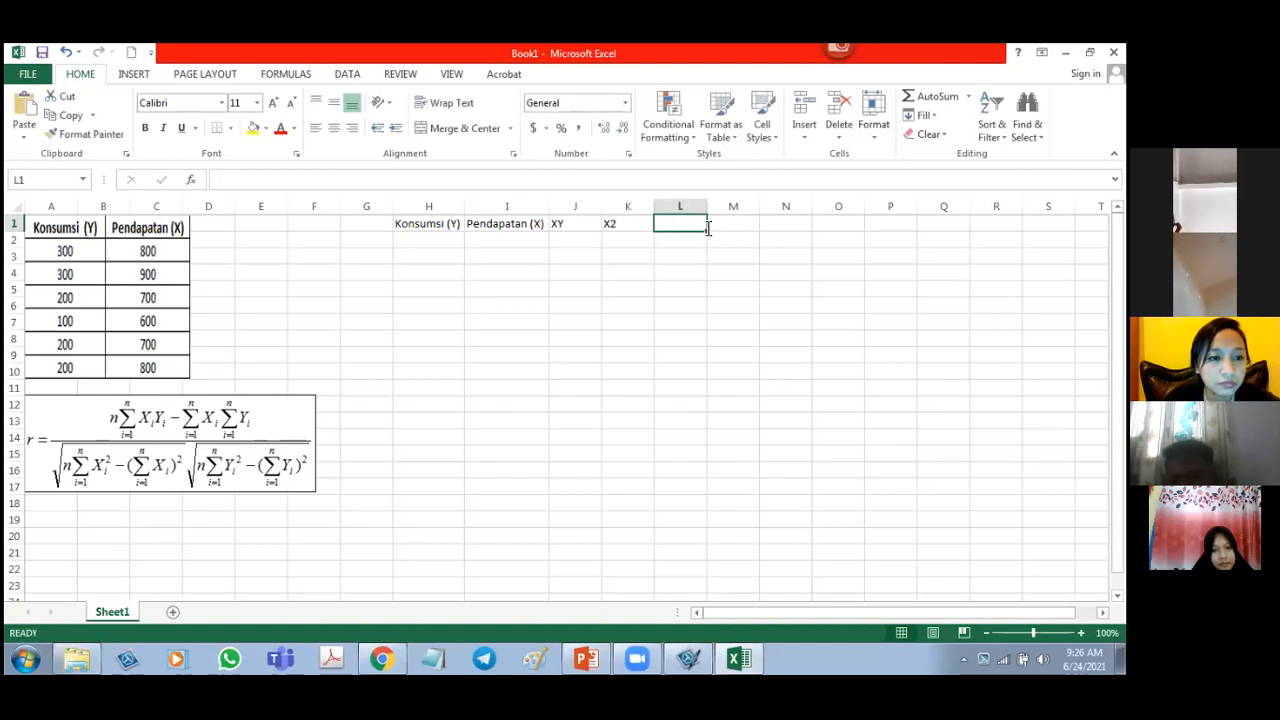
text(Y2)
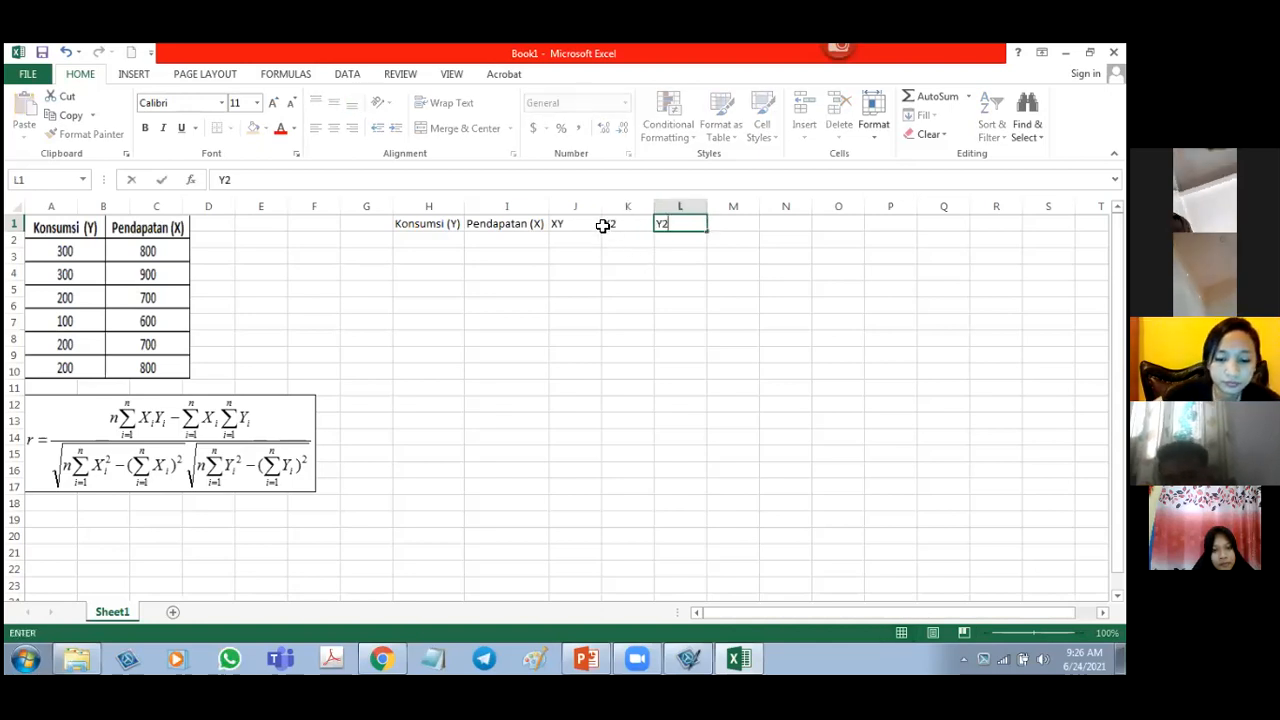
- Format the 2 of the X2 header in K1 as superscript
click(605, 225)
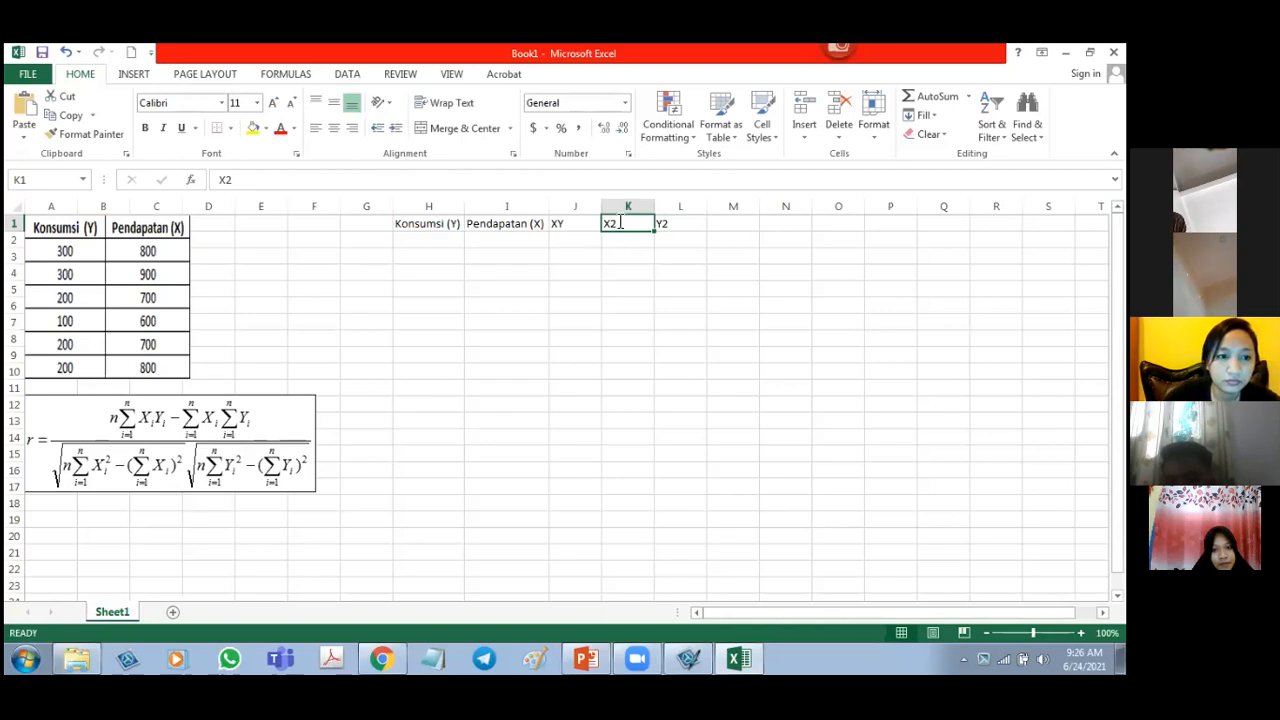
double_click(616, 224)
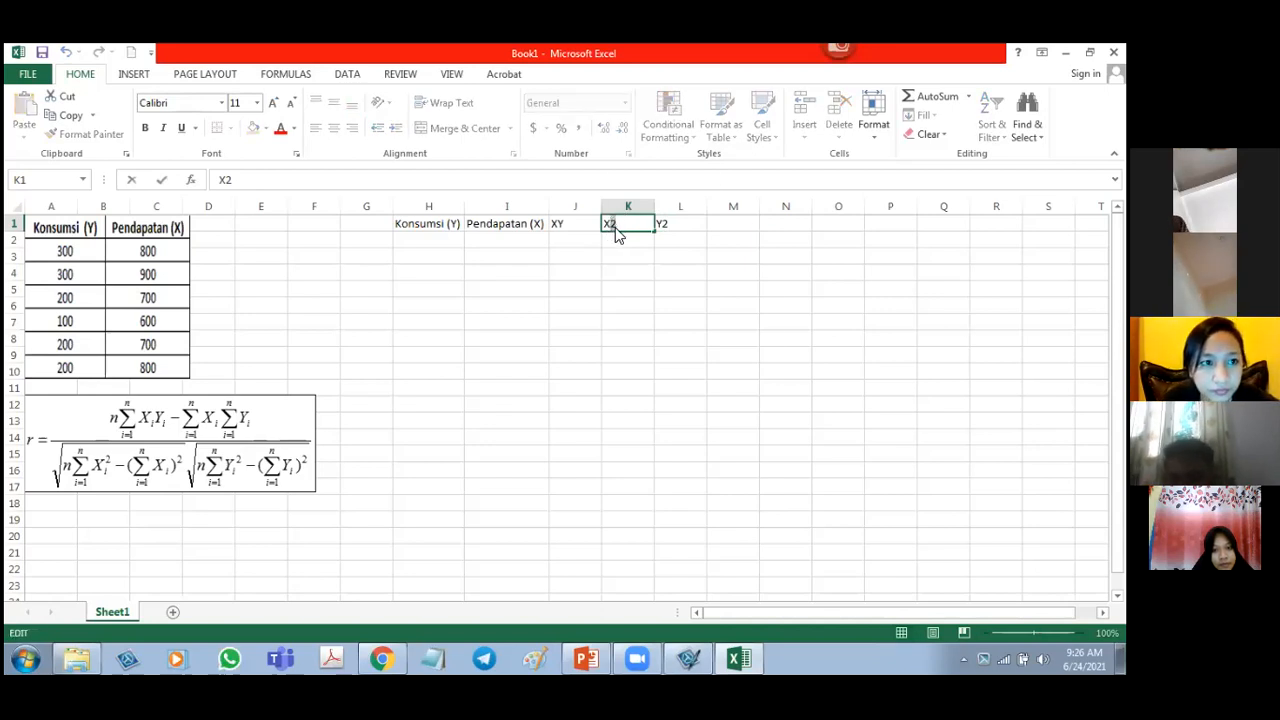
right_click(615, 229)
key(Return)
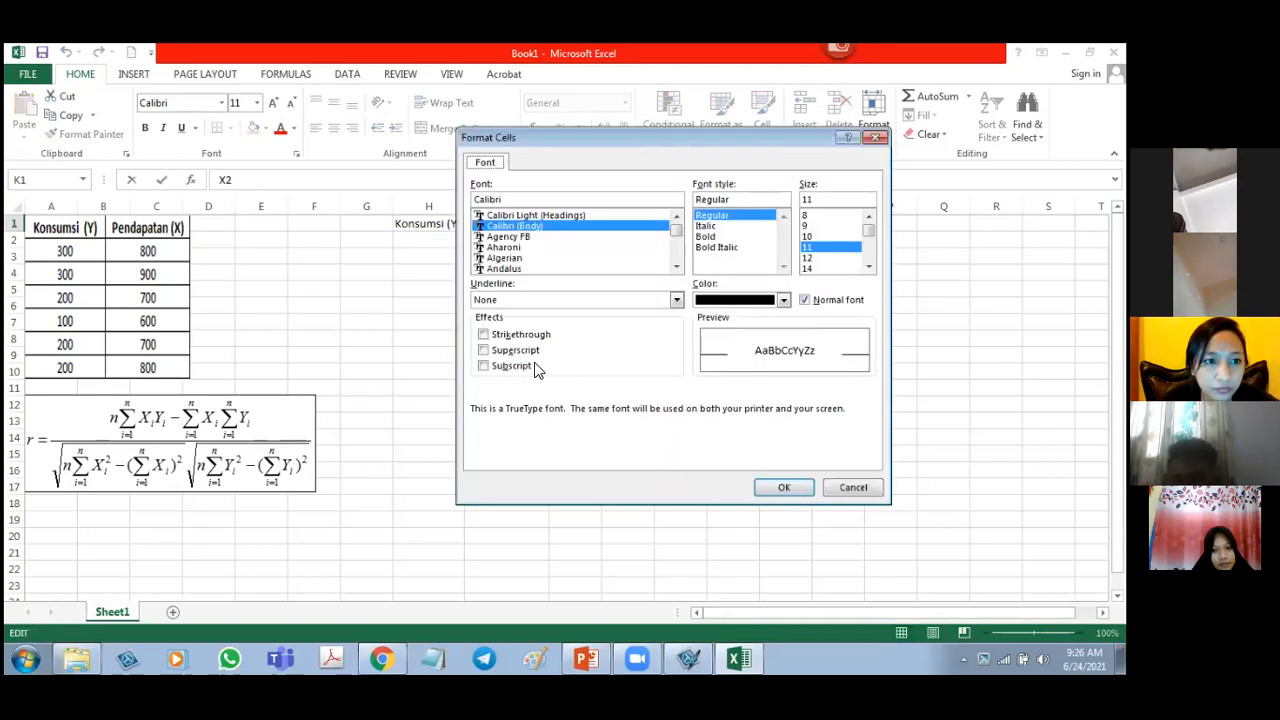
click(520, 351)
click(778, 487)
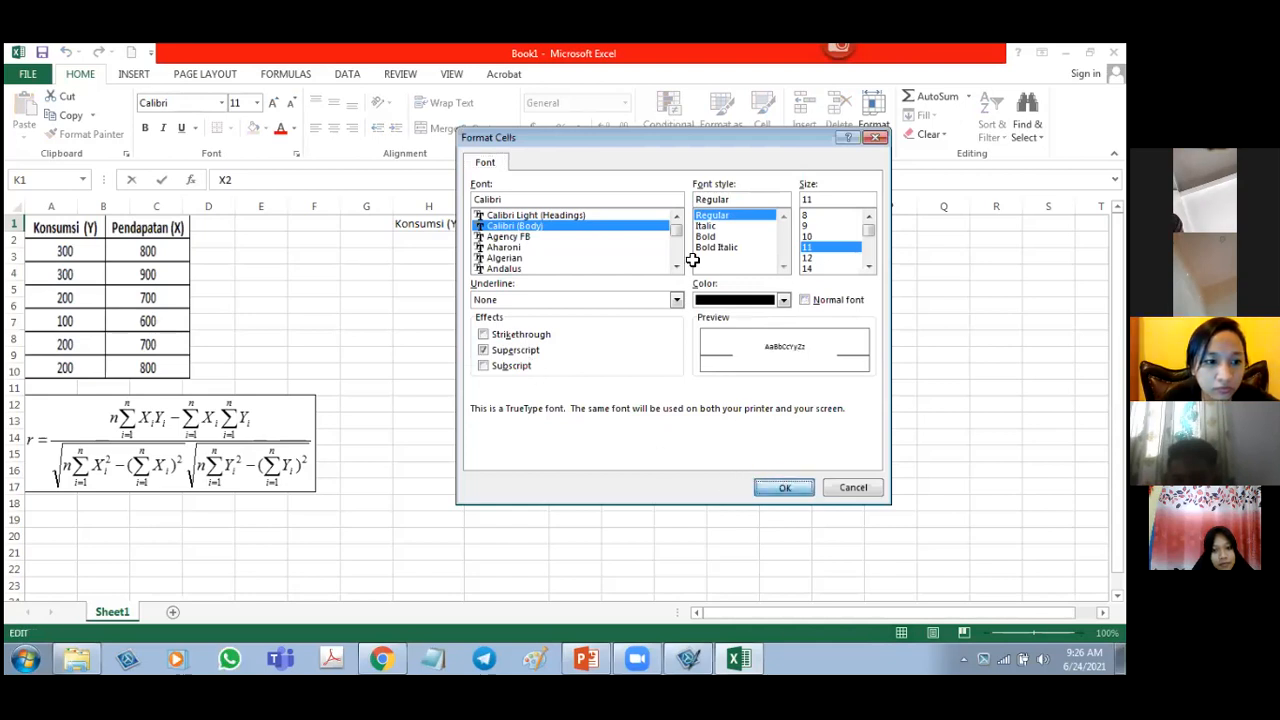
click(735, 472)
- Format the 2 of the Y2 header in L1 as superscript
double_click(667, 226)
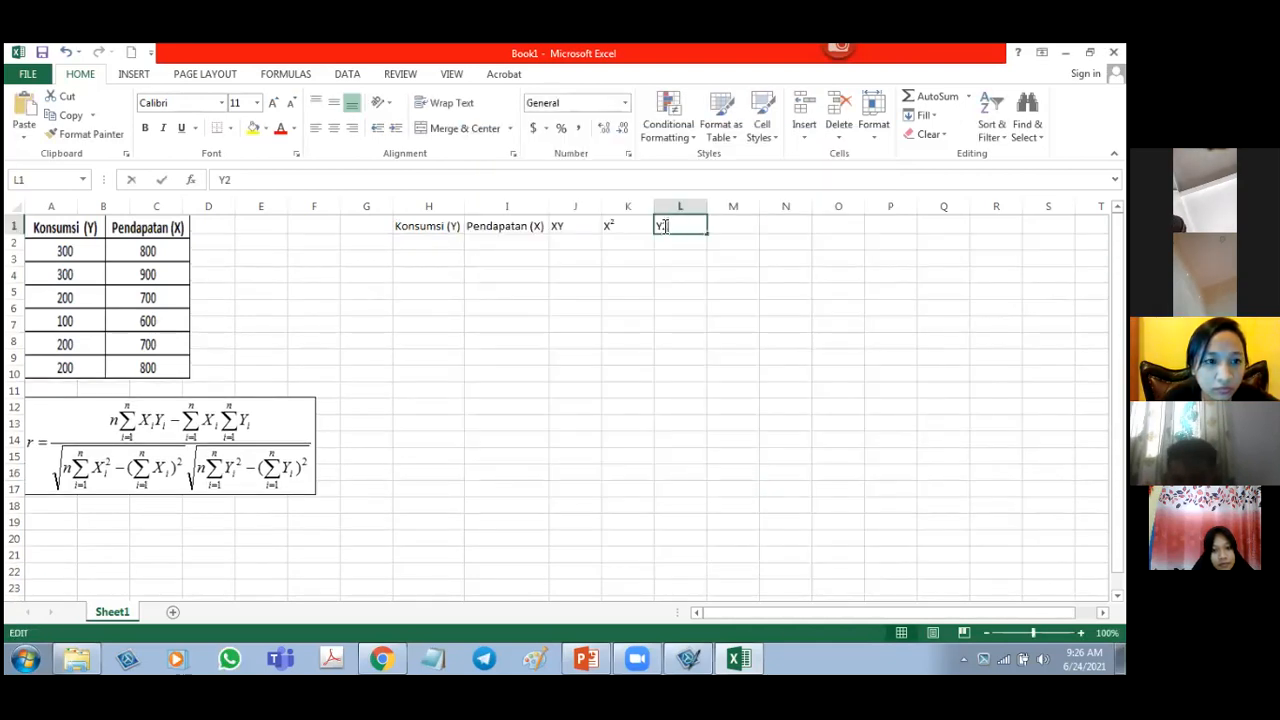
drag(663, 226, 673, 248)
key(shift+F10)
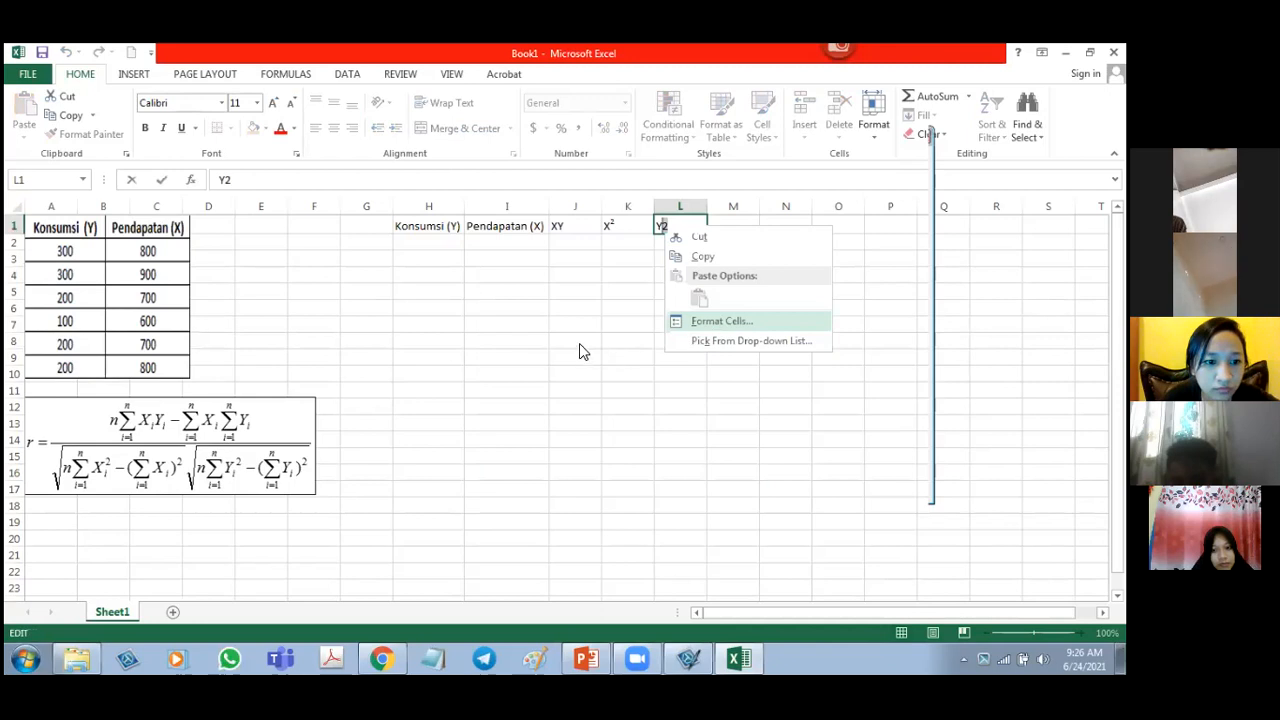
key(Return)
click(527, 349)
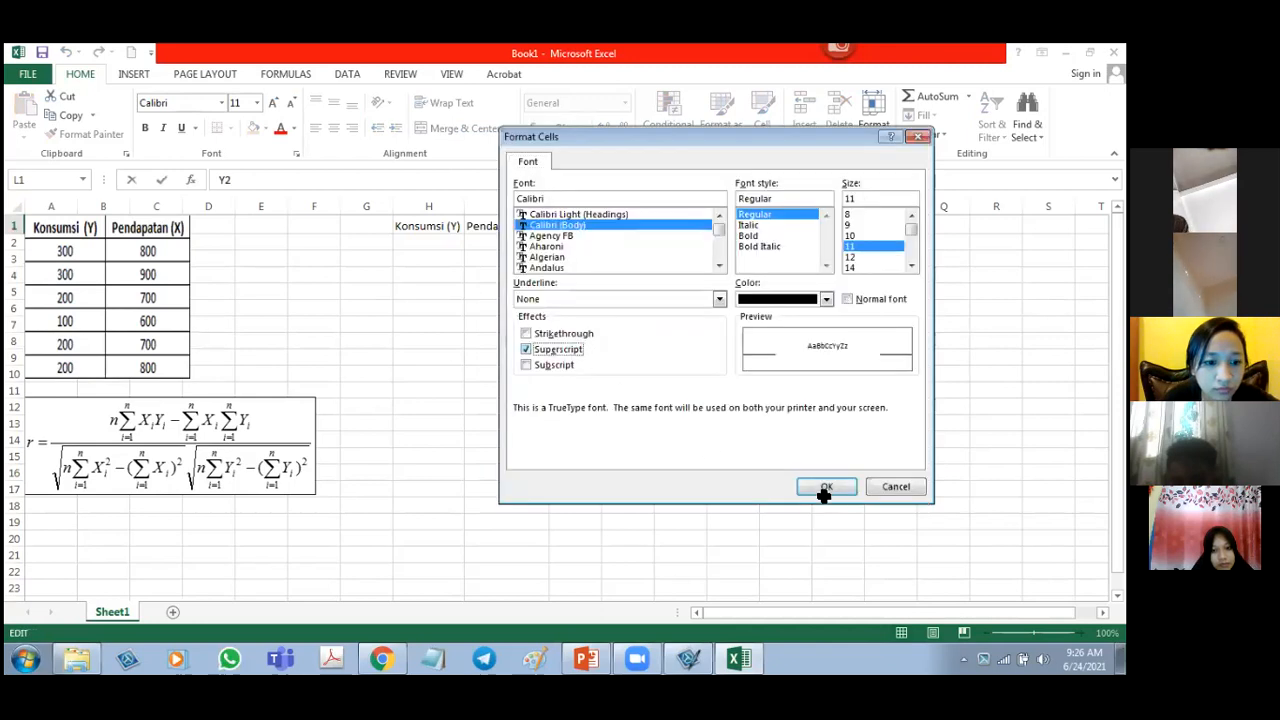
click(825, 487)
click(562, 360)
click(417, 231)
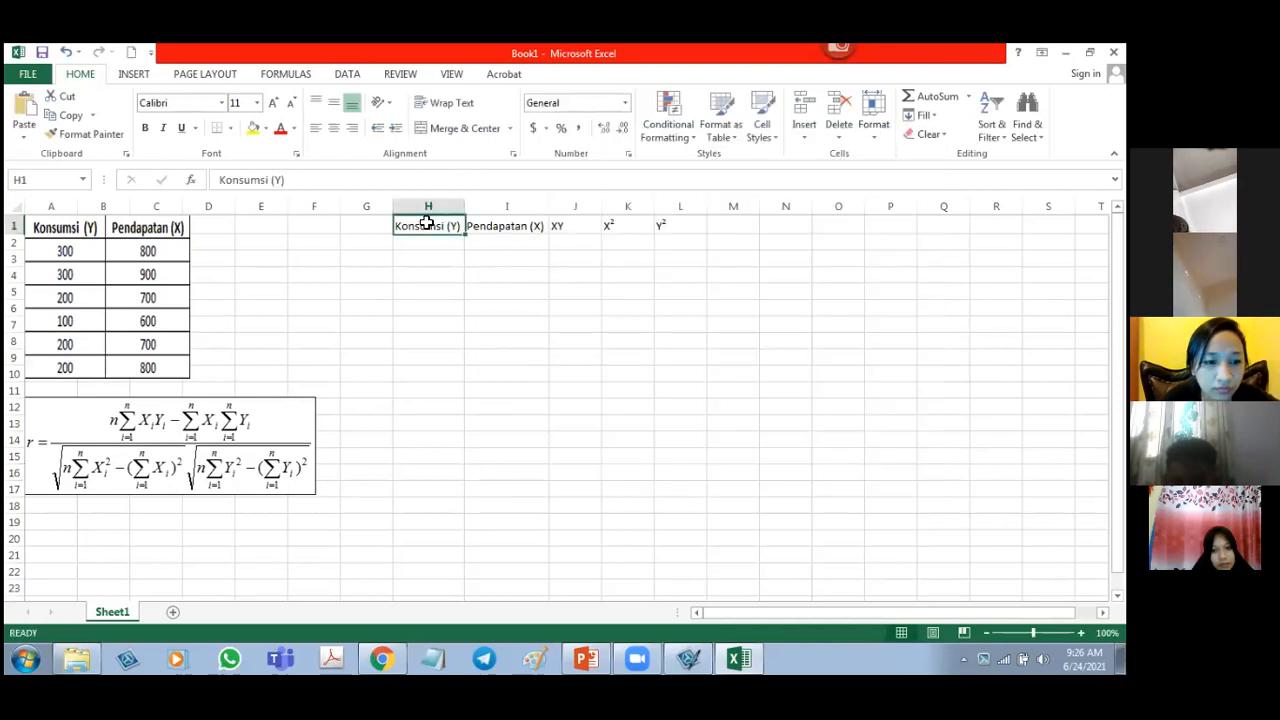
click(512, 218)
click(591, 222)
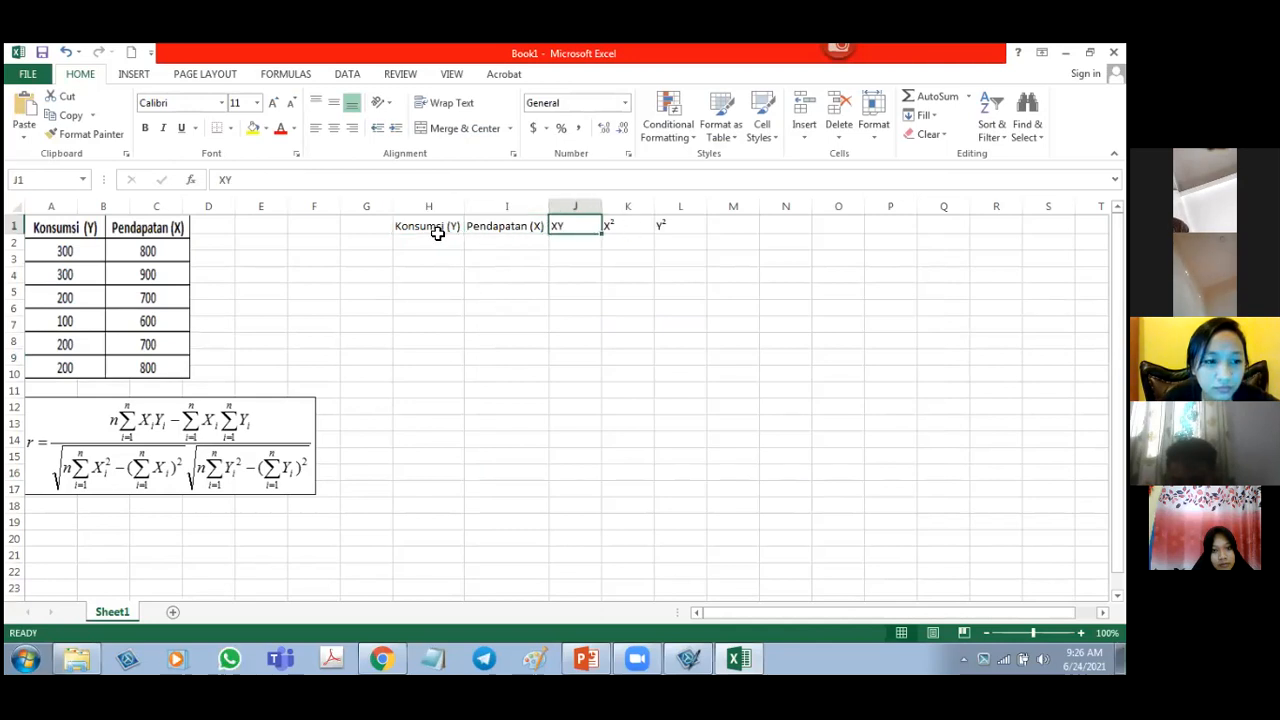
- Enter the Konsumsi (Y) values 300, 300, 200, 100, 200 and 200 in H2:H7
click(432, 243)
text(300)
key(Return)
text(300)
key(Return)
text(200)
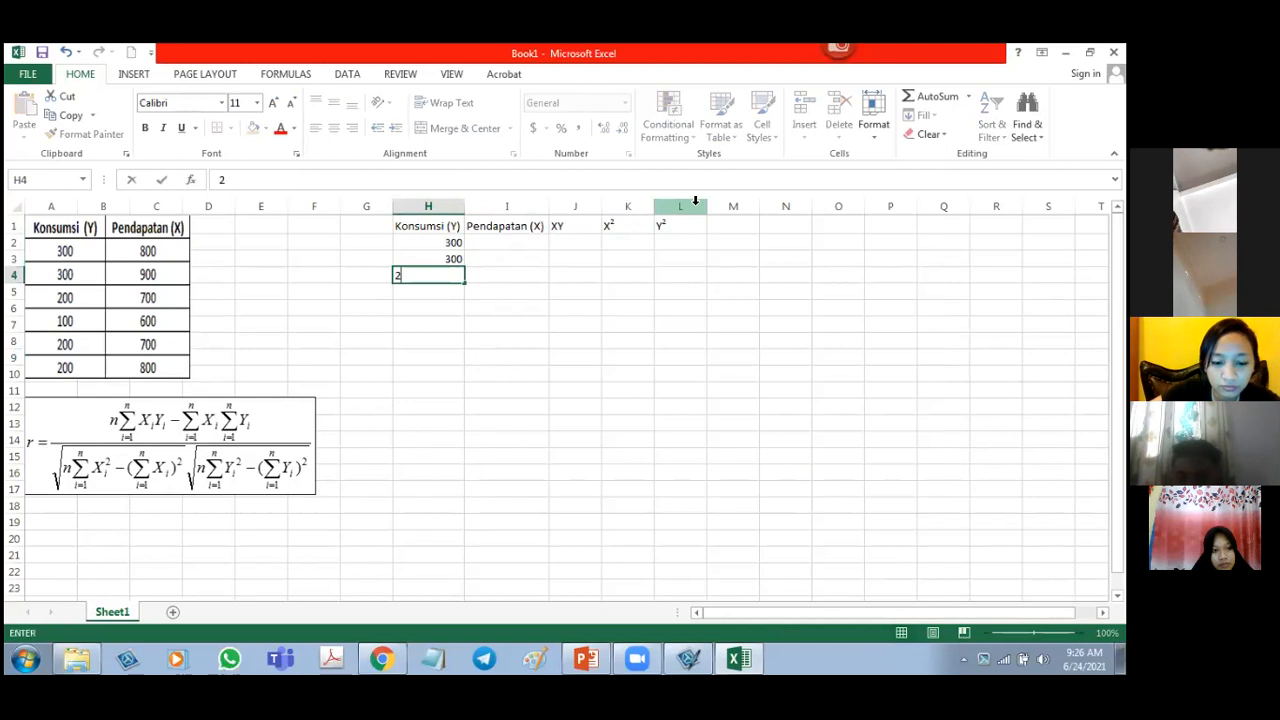
key(Return)
text(100)
key(Return)
text(200)
key(Return)
text(200)
key(Tab)
- Enter the Pendapatan (X) values 800, 900, 700, 600, 700 and 800 in I2:I7
key(Up)
key(Up)
key(Up)
key(Up)
key(Up)
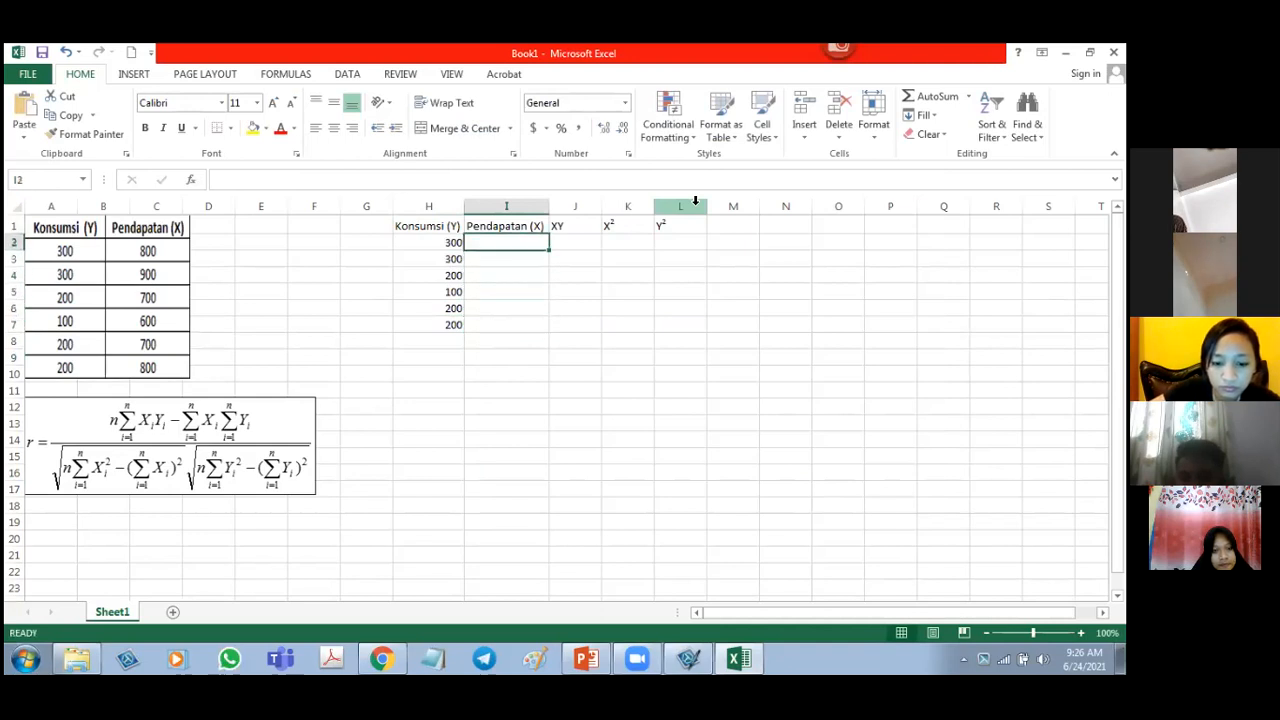
text(800)
key(Return)
text(900)
key(Return)
text(700)
key(Return)
text(6)
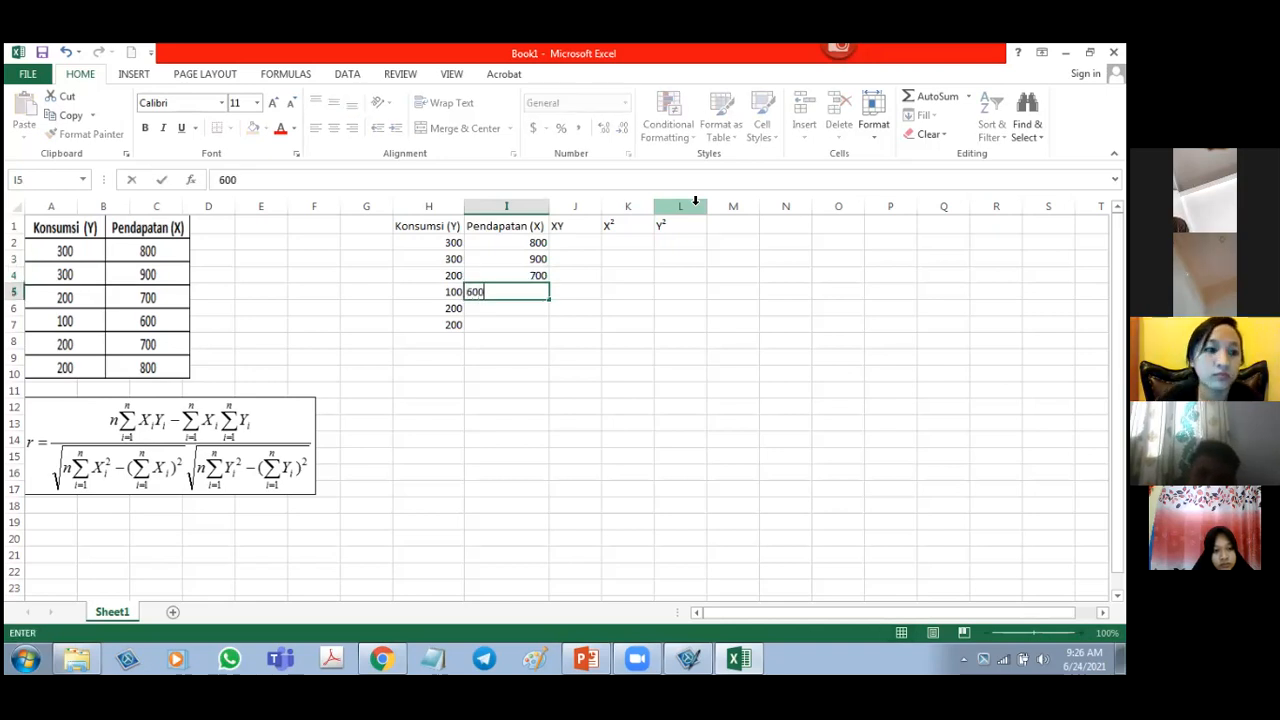
text(00)
key(Return)
text(700)
key(Return)
text(800)
key(Return)
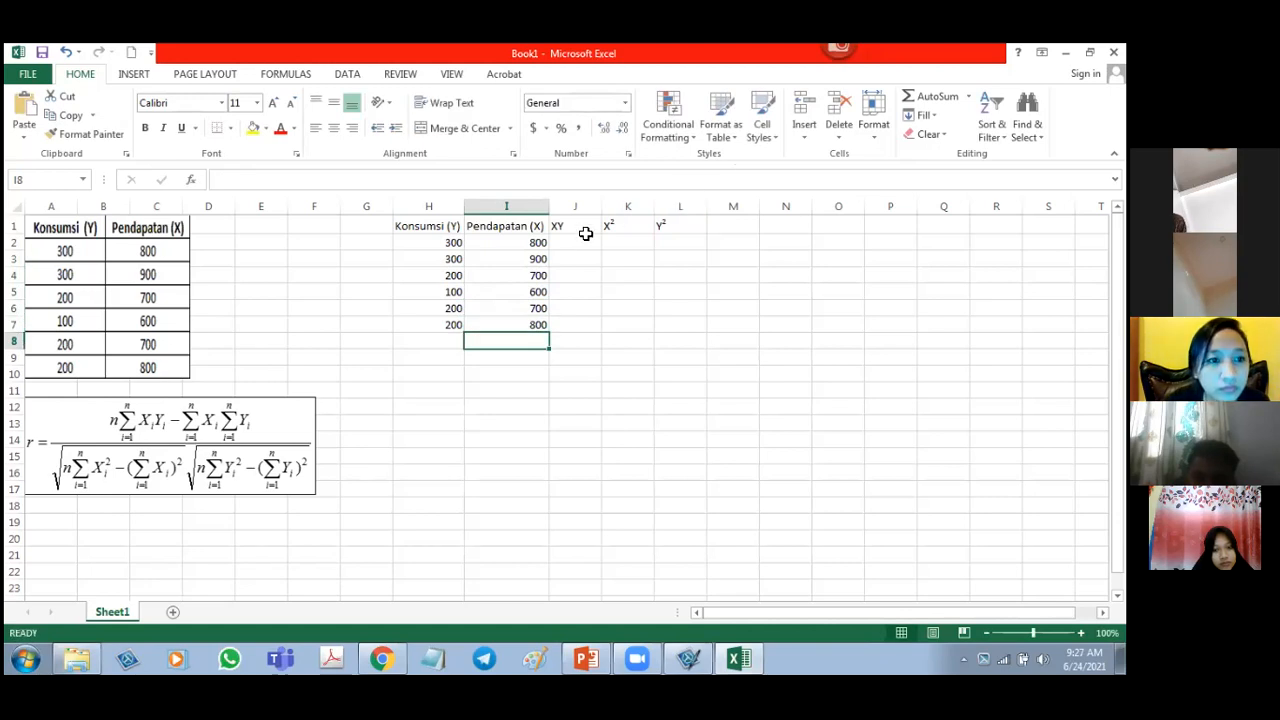
- Center the cells H2:L7 horizontally and vertically and apply all borders to them
mouse_move(432, 248)
mouse_down()
mouse_move(609, 323)
mouse_move(651, 327)
mouse_up()
click(334, 128)
click(334, 102)
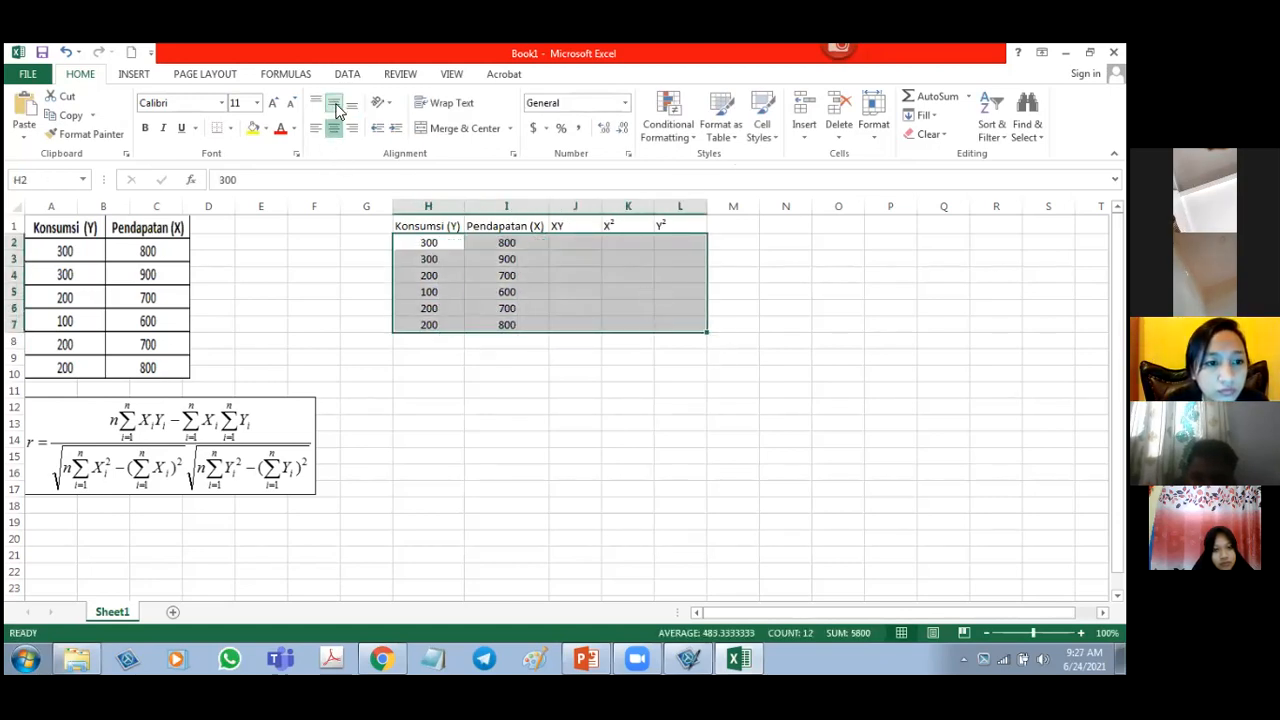
click(229, 128)
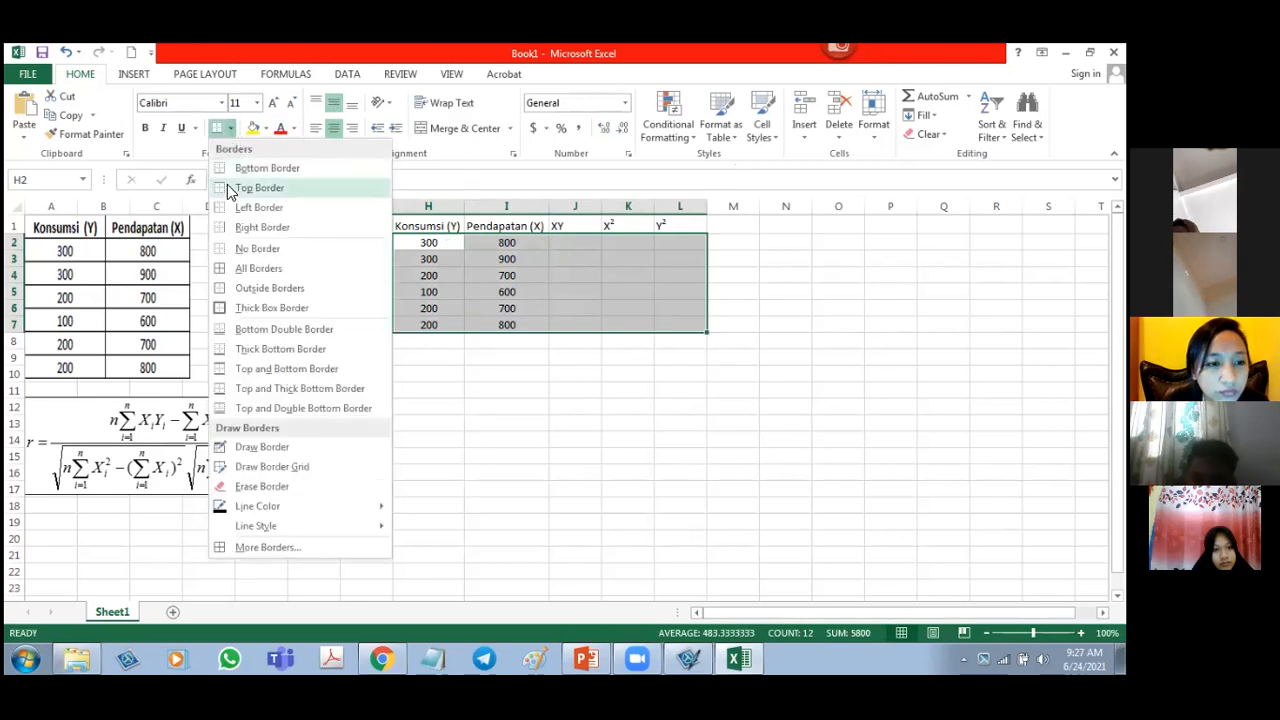
click(224, 268)
click(574, 324)
- Center the header cells H1:L1 and make them bold
drag(459, 221, 666, 222)
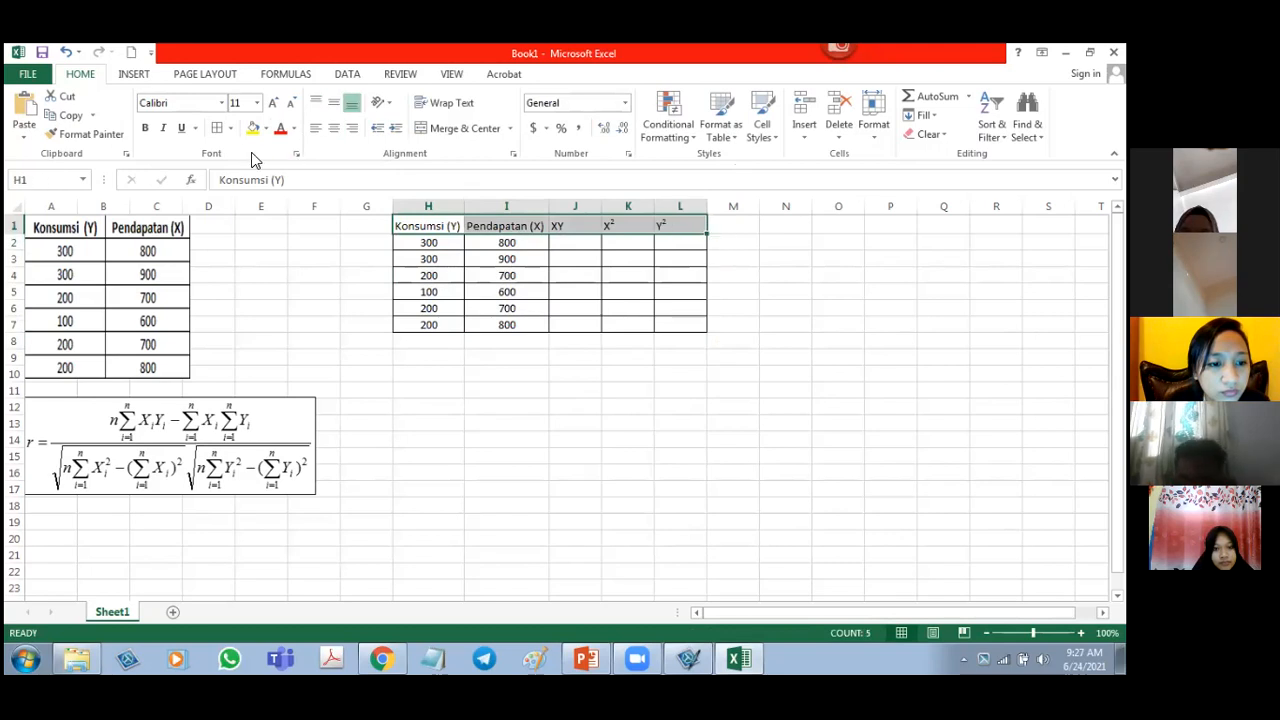
click(333, 130)
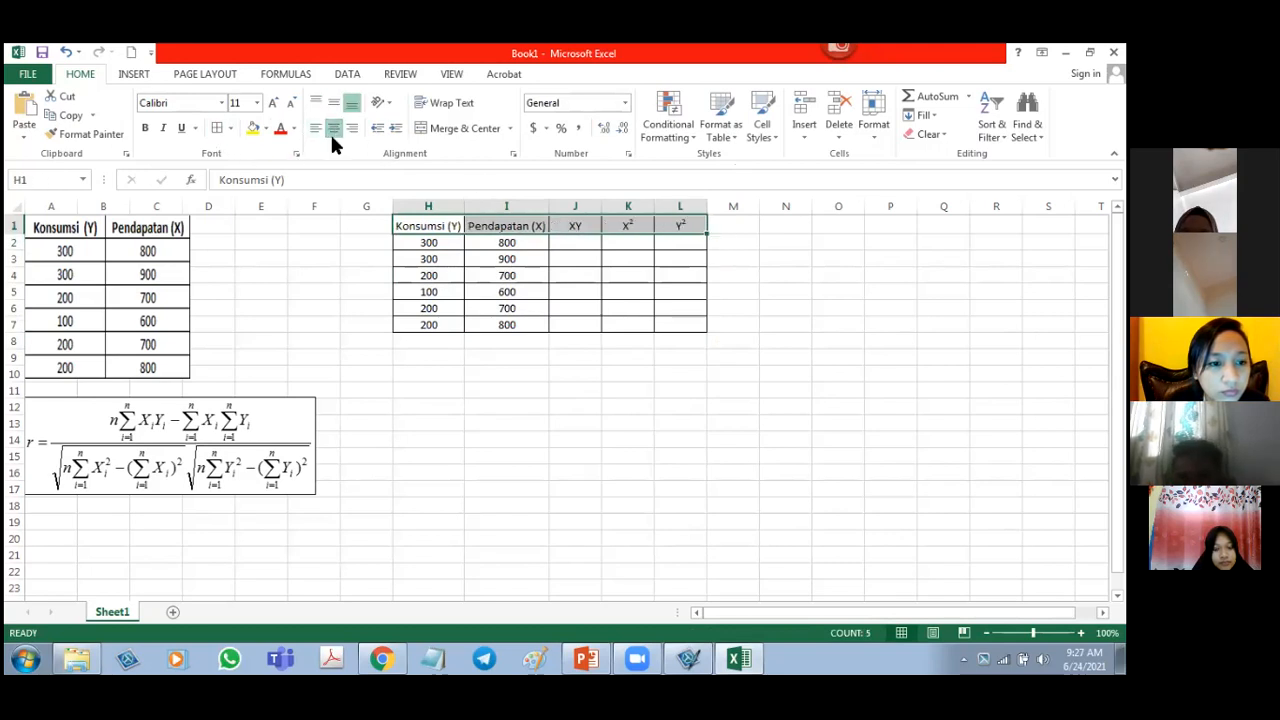
click(144, 128)
- Calculate the XY product in J2 with =H2*I2 and fill the formula down to J7
click(578, 243)
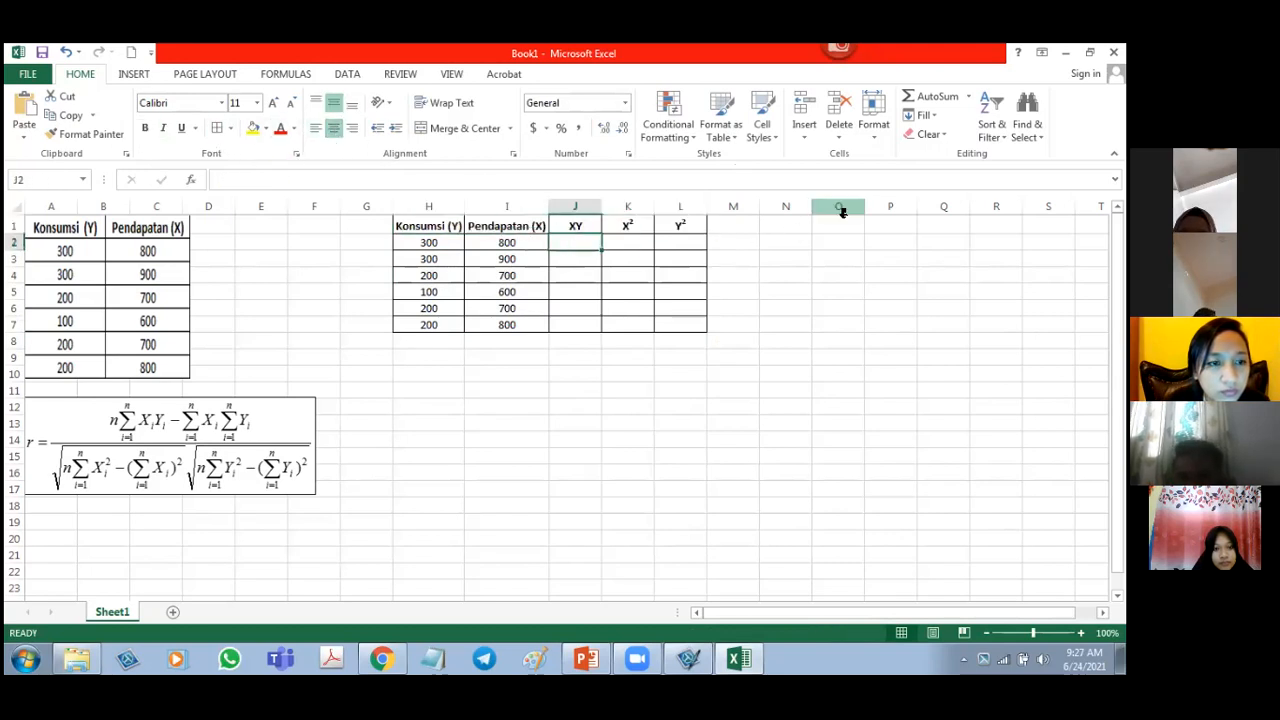
text(=)
key(Left)
key(Left)
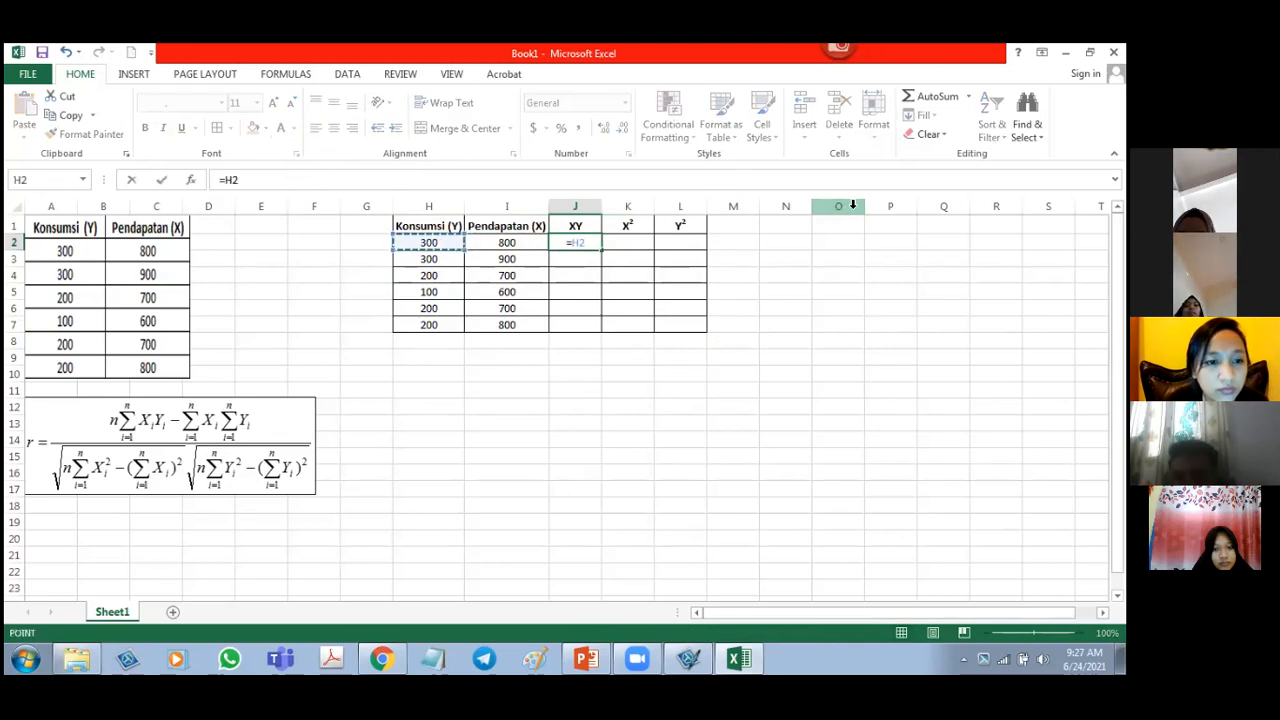
text(*)
key(Left)
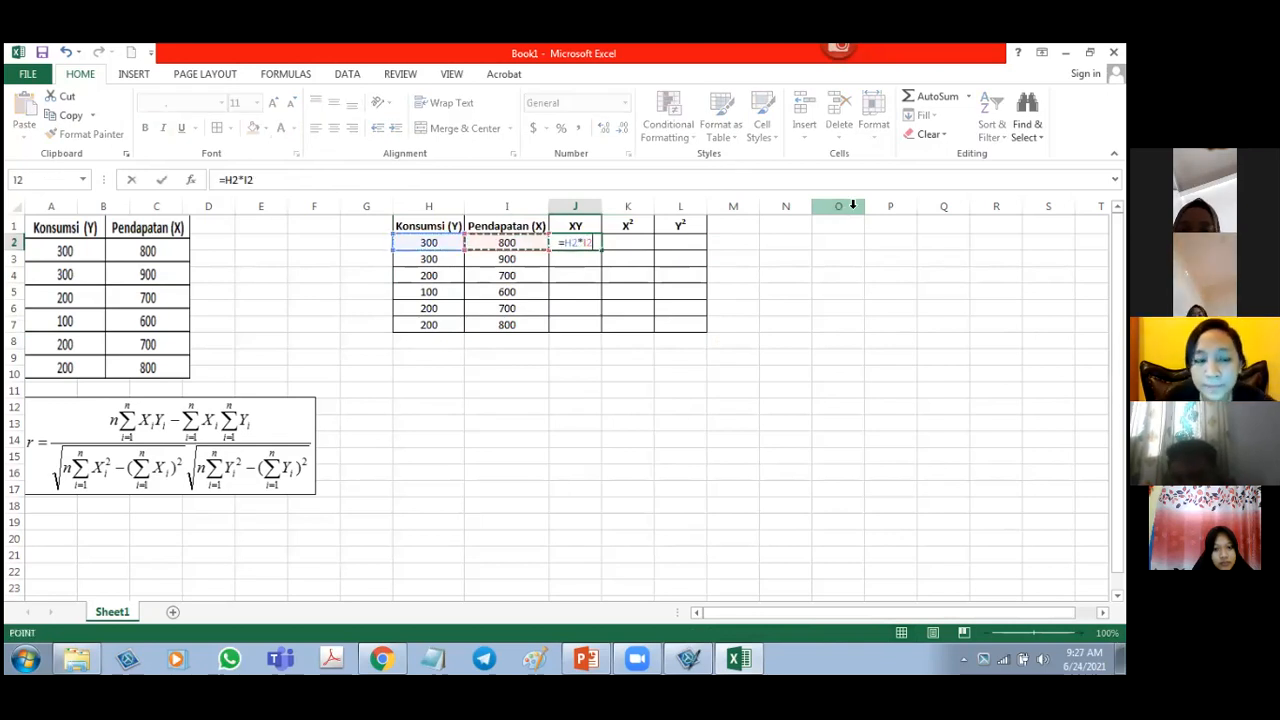
key(Return)
click(586, 243)
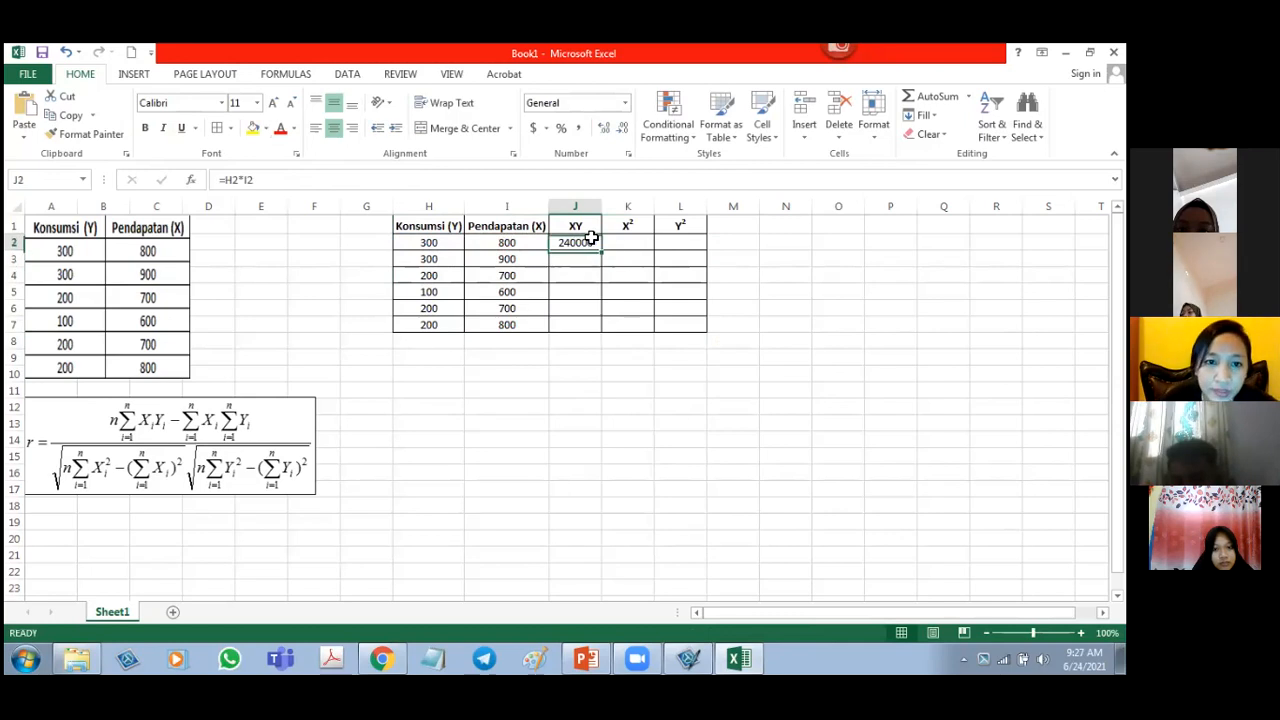
click(598, 253)
click(594, 246)
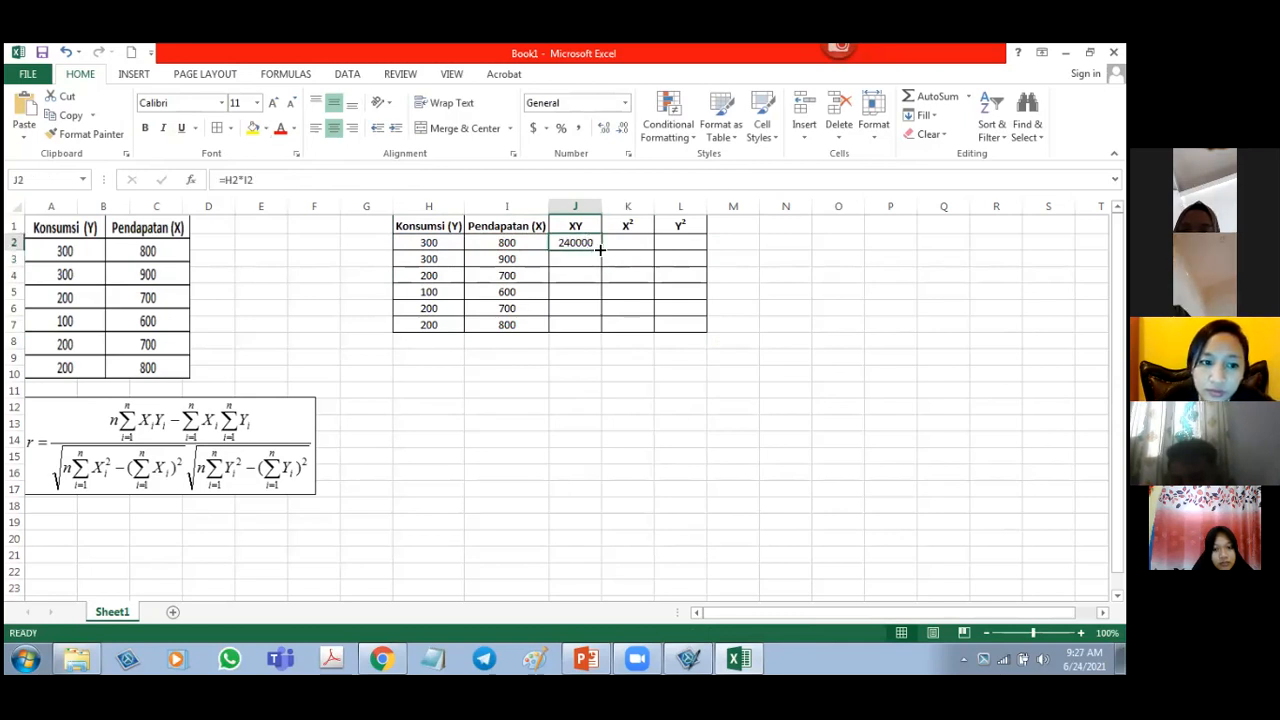
double_click(601, 250)
- Calculate X² in K2 with =I2*I2 and fill the formula down to K7
click(626, 243)
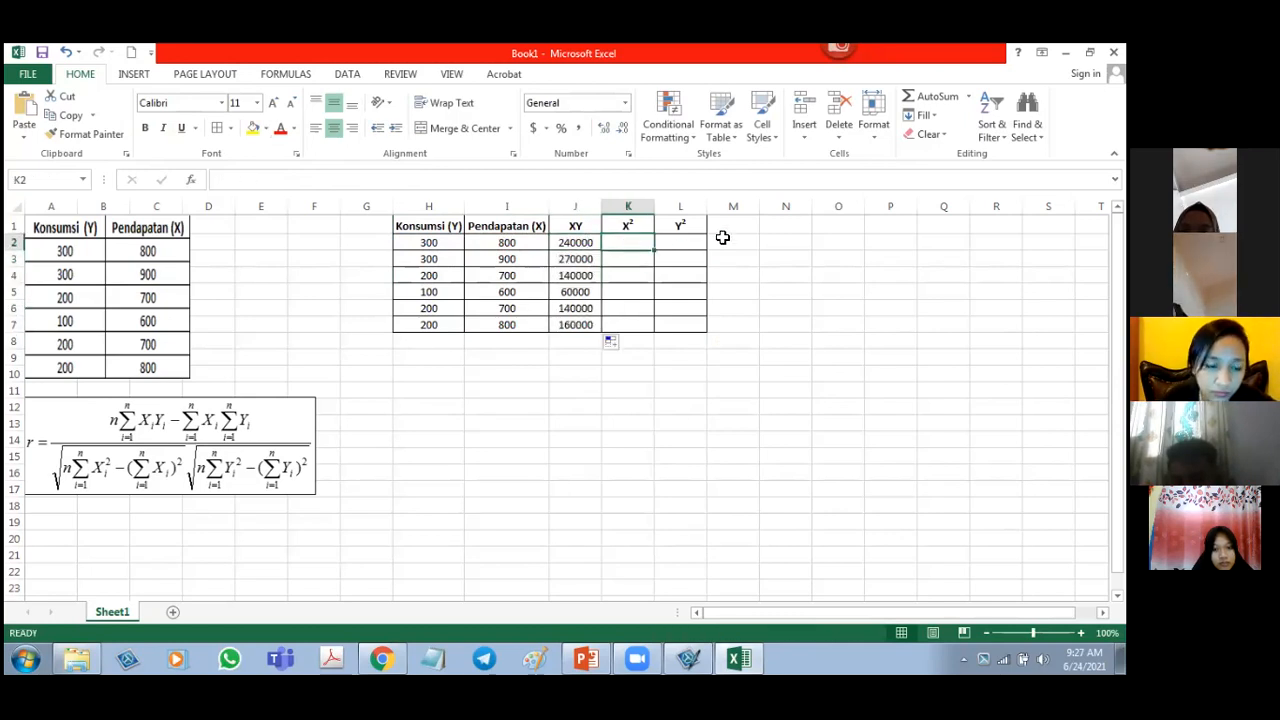
text(=)
click(480, 245)
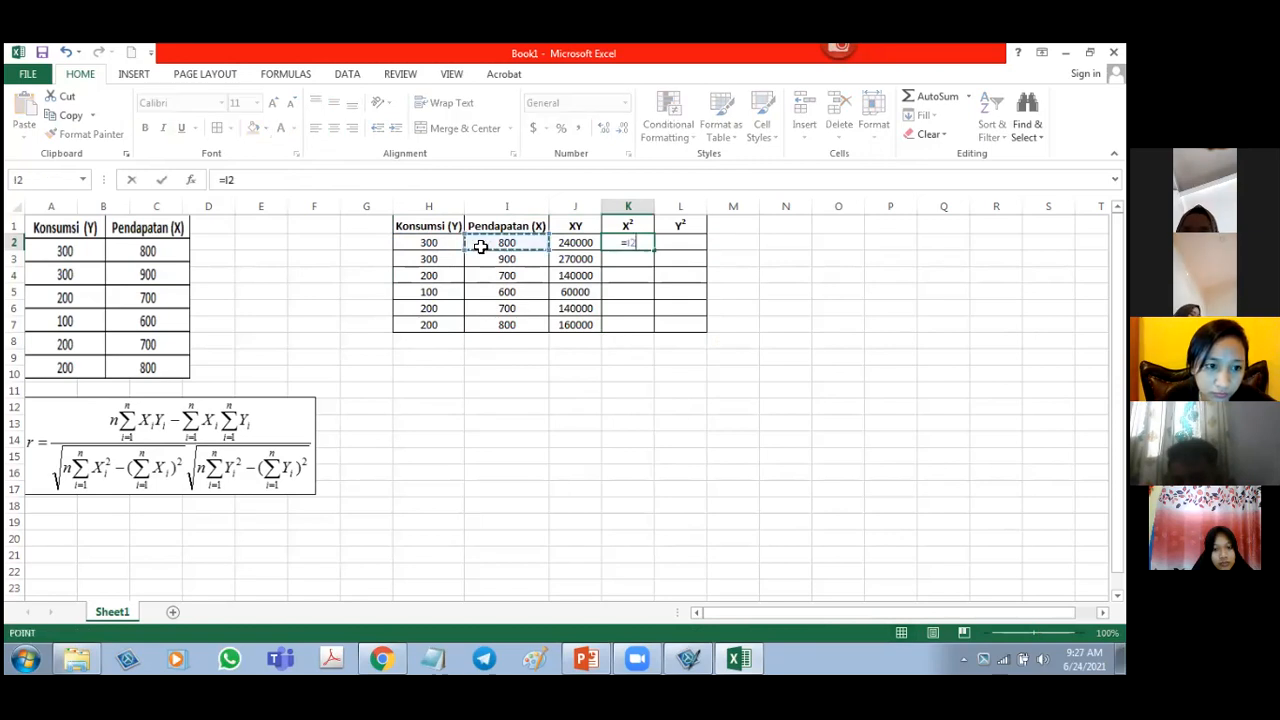
text(*)
click(480, 245)
key(Return)
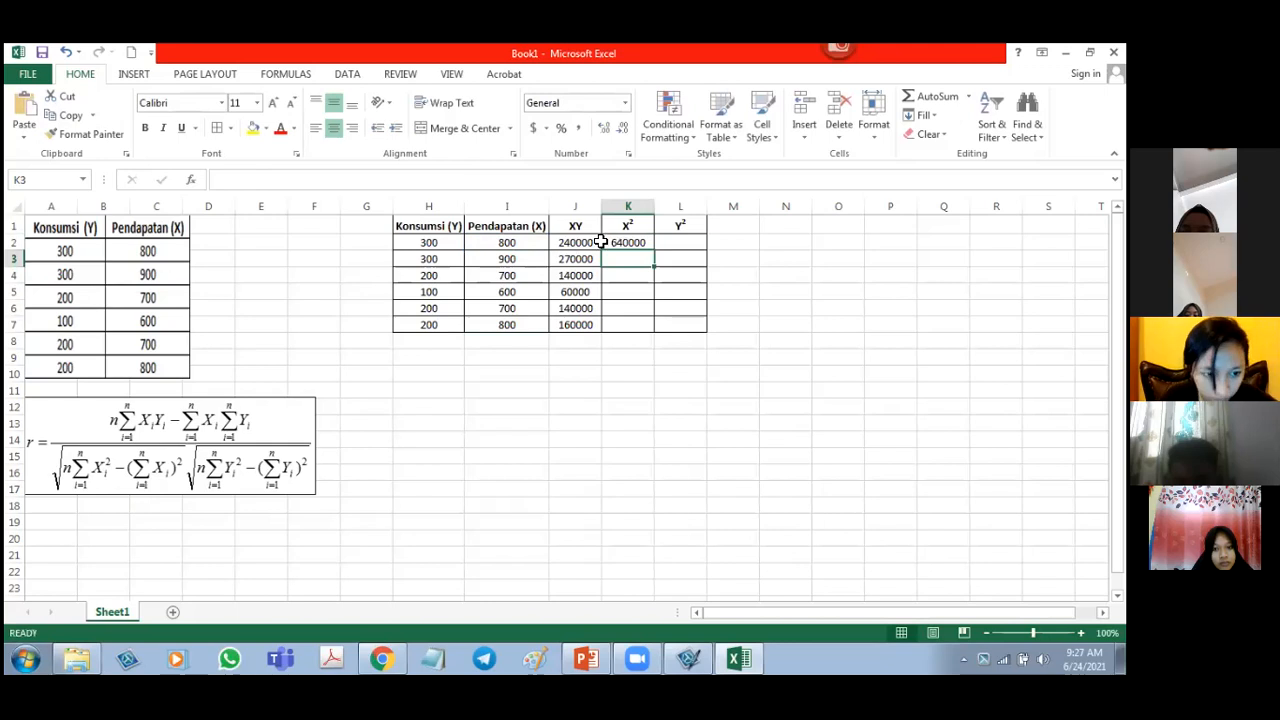
click(640, 243)
double_click(654, 248)
- Calculate Y² in L2 with =H2*H2 and fill the formula down to L7
click(675, 242)
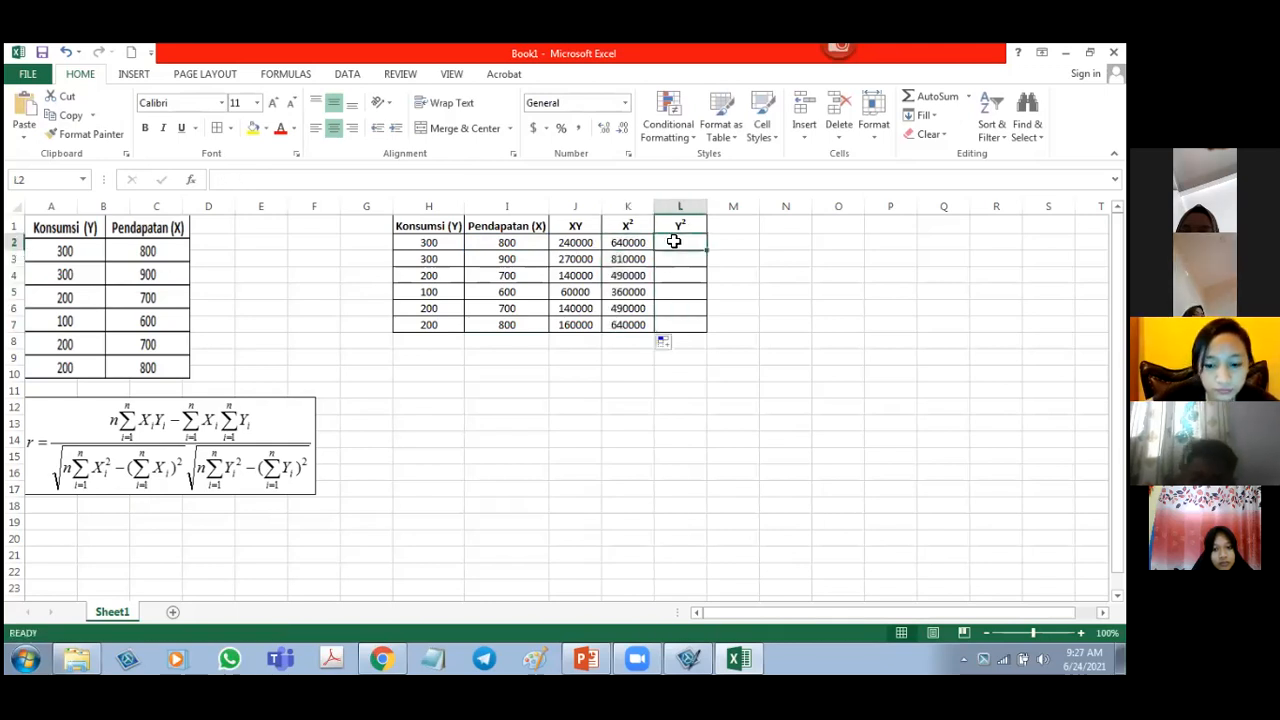
text(=)
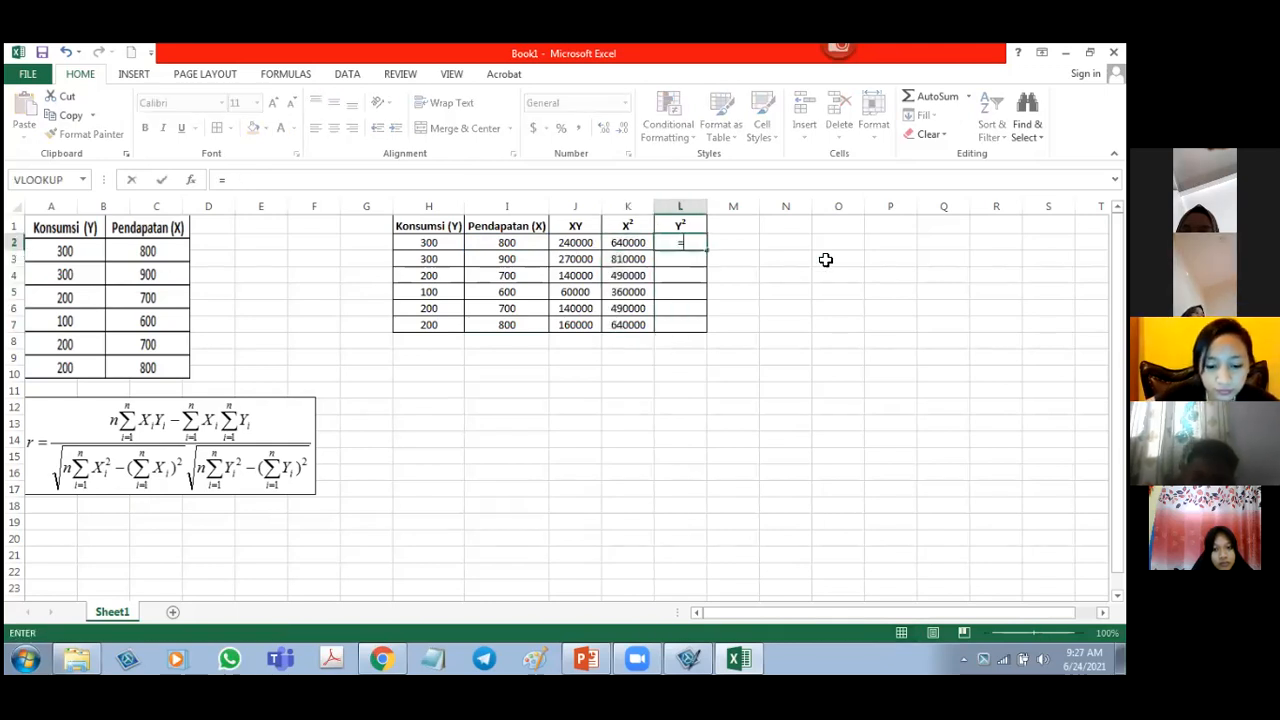
click(418, 246)
text(*)
click(418, 246)
key(Return)
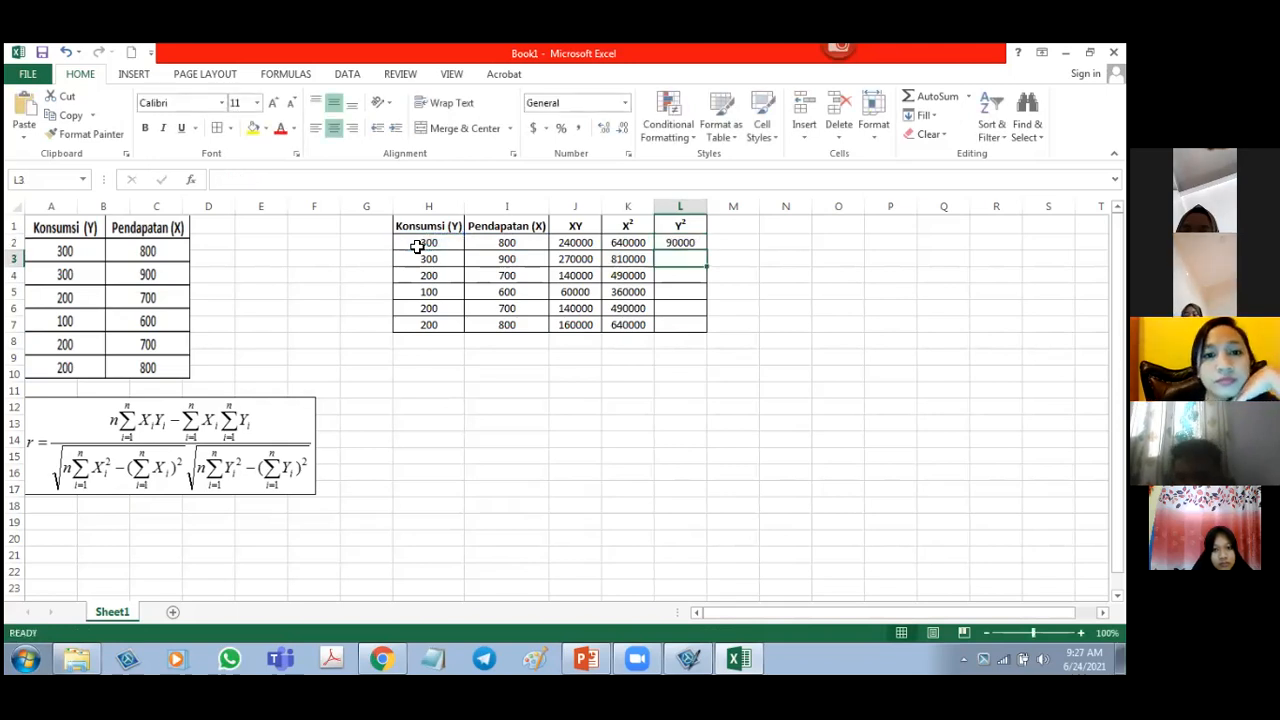
click(670, 242)
double_click(706, 250)
click(786, 259)
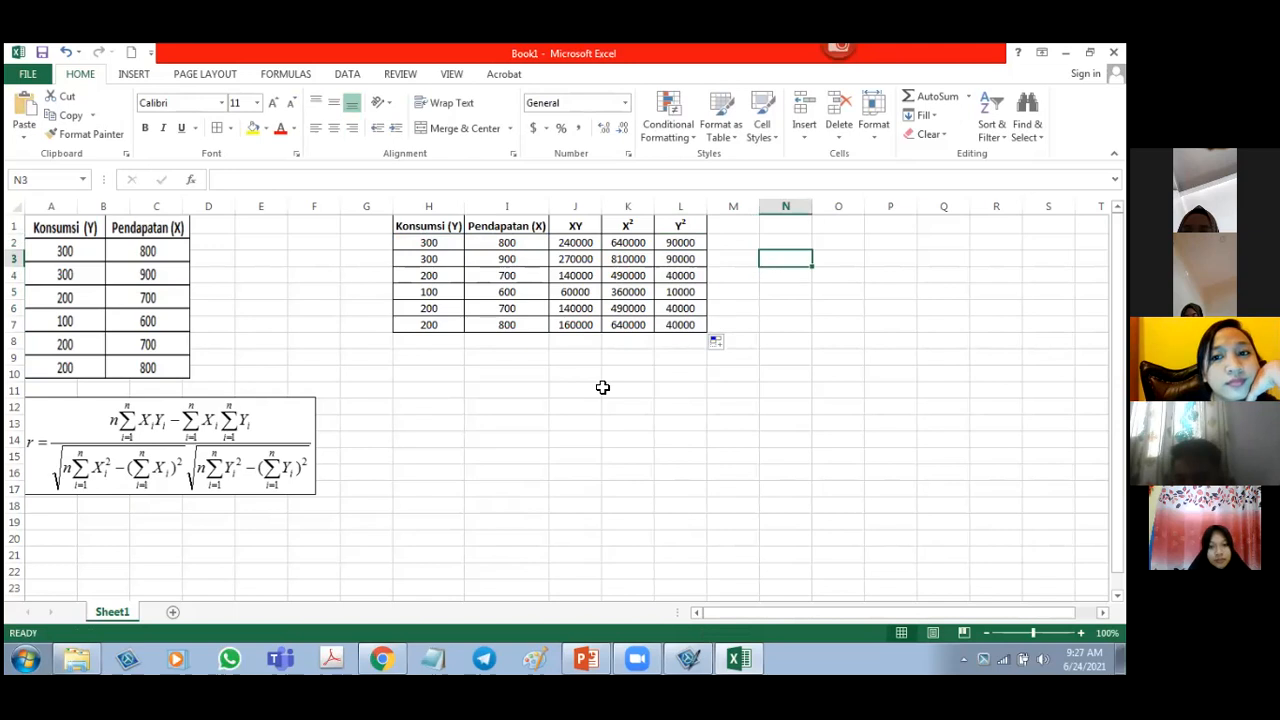
click(556, 389)
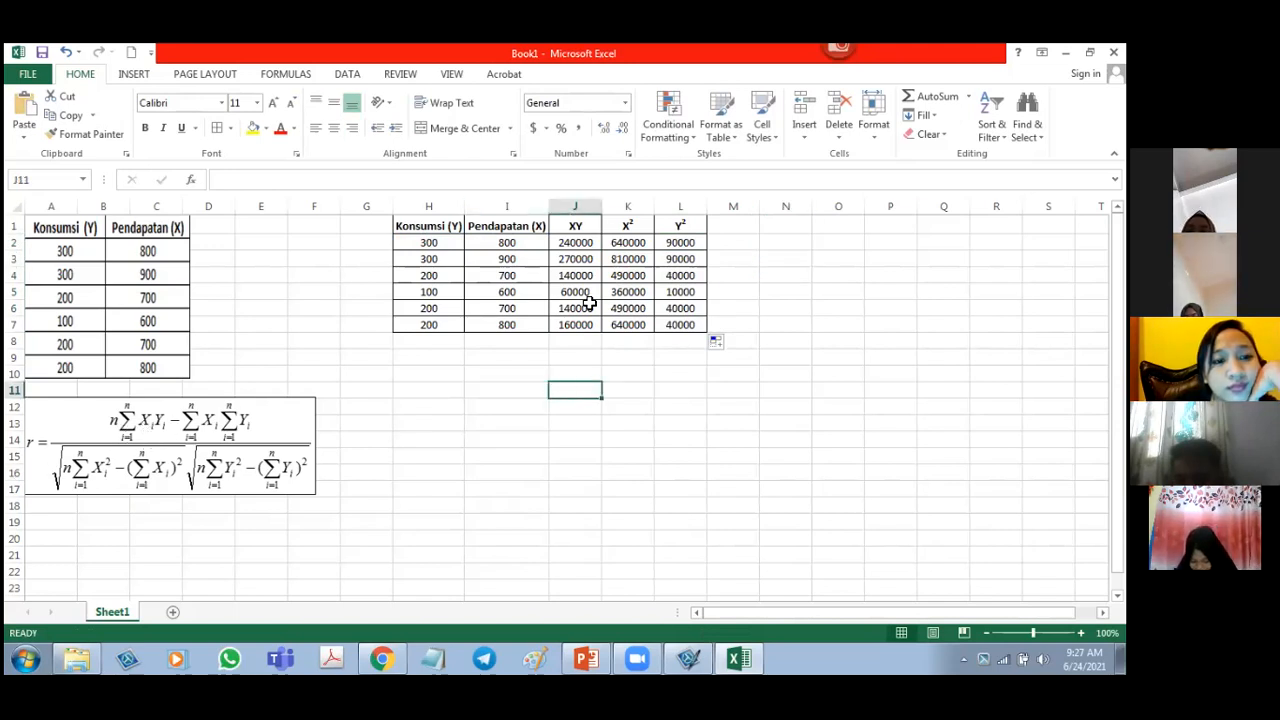
click(585, 344)
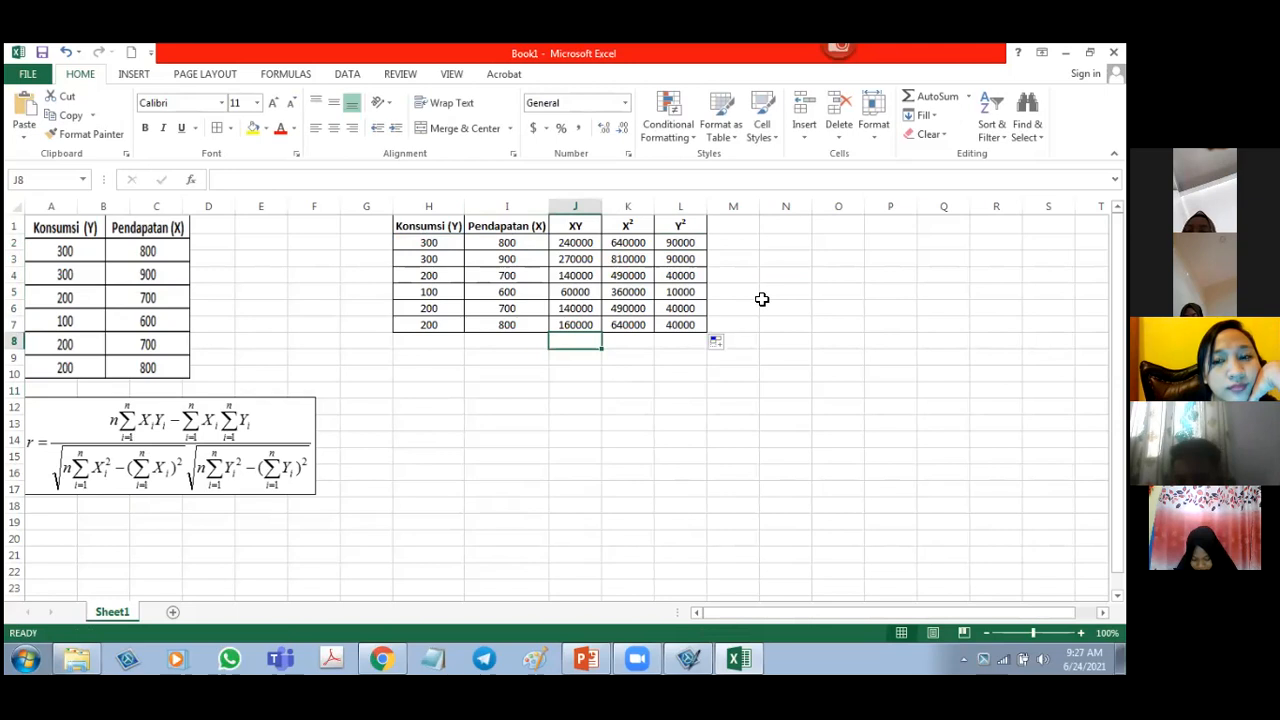
- Enter the label Total in G8 and make the total row cells through L8 bold
click(350, 340)
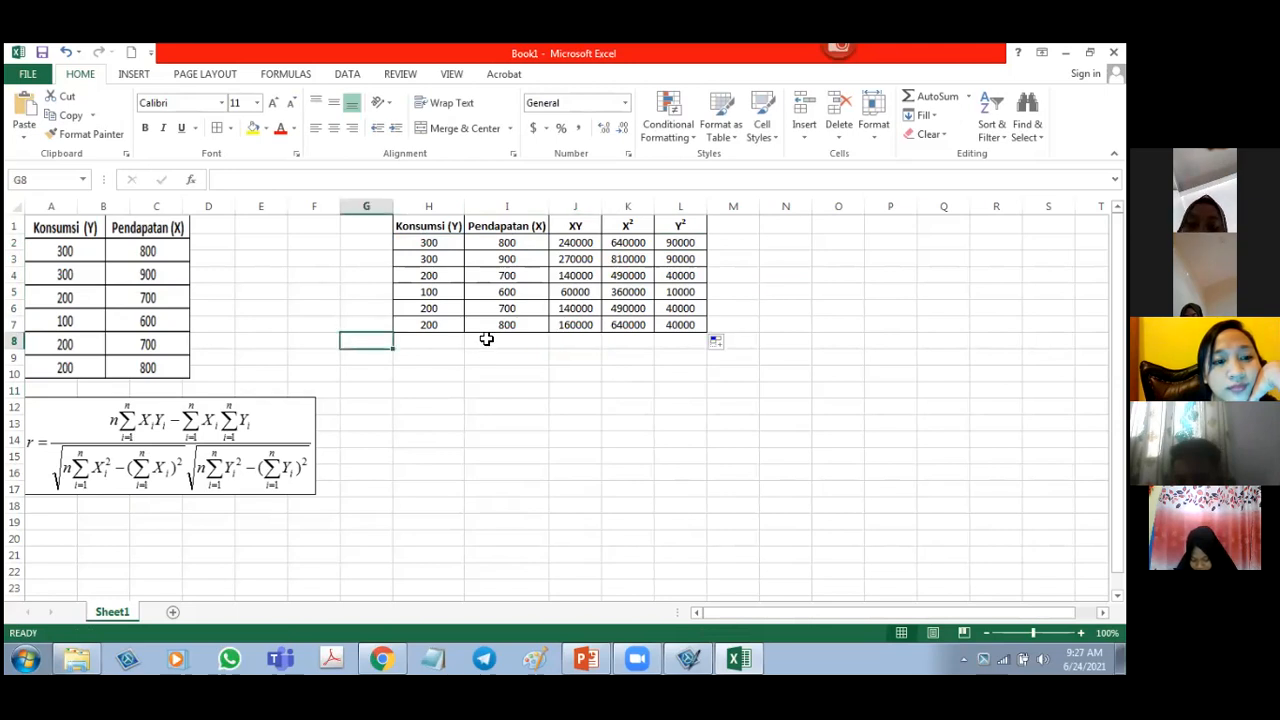
text(Total)
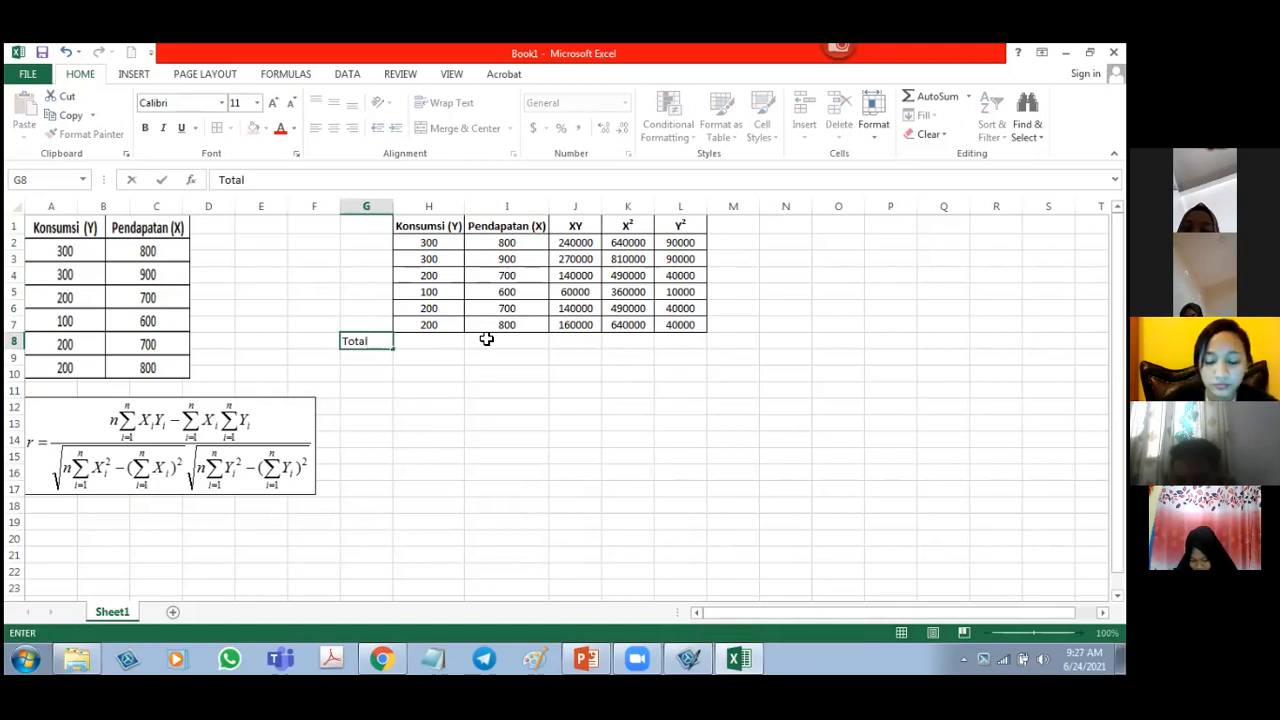
click(486, 339)
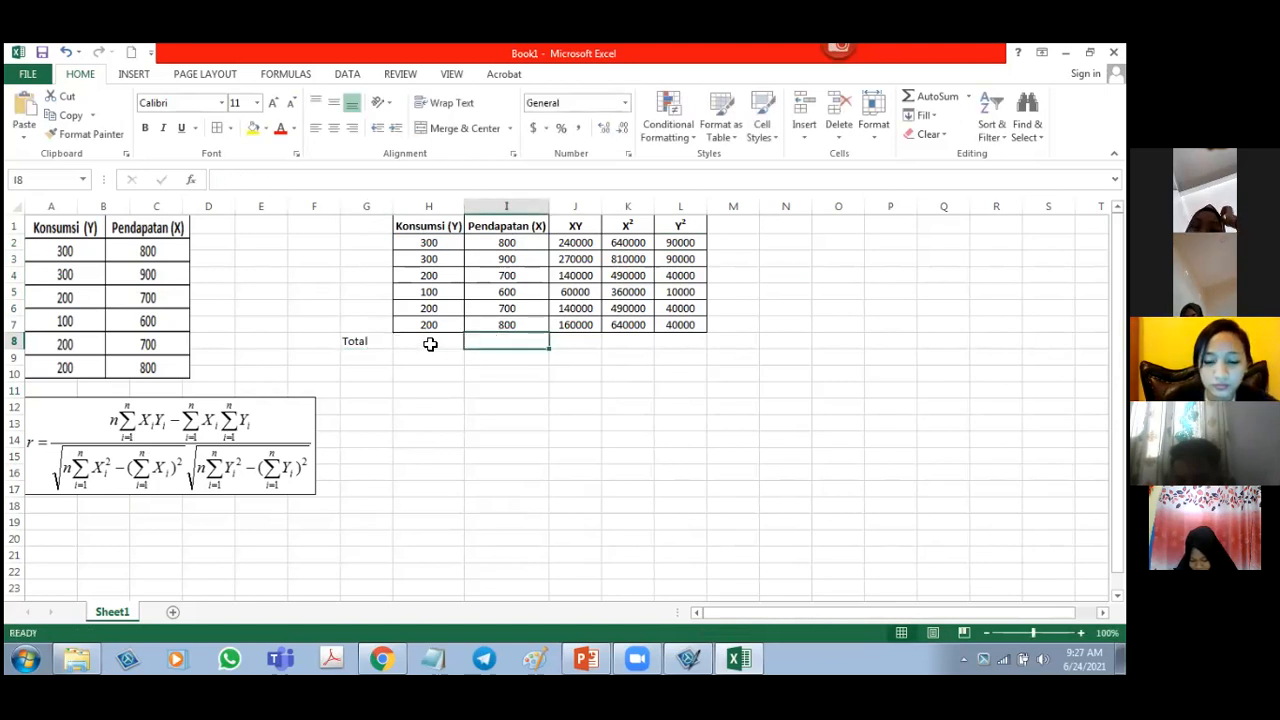
drag(372, 342, 680, 340)
click(145, 128)
- Sum the XY column in J8 with =SUM(J2:J7)
click(571, 340)
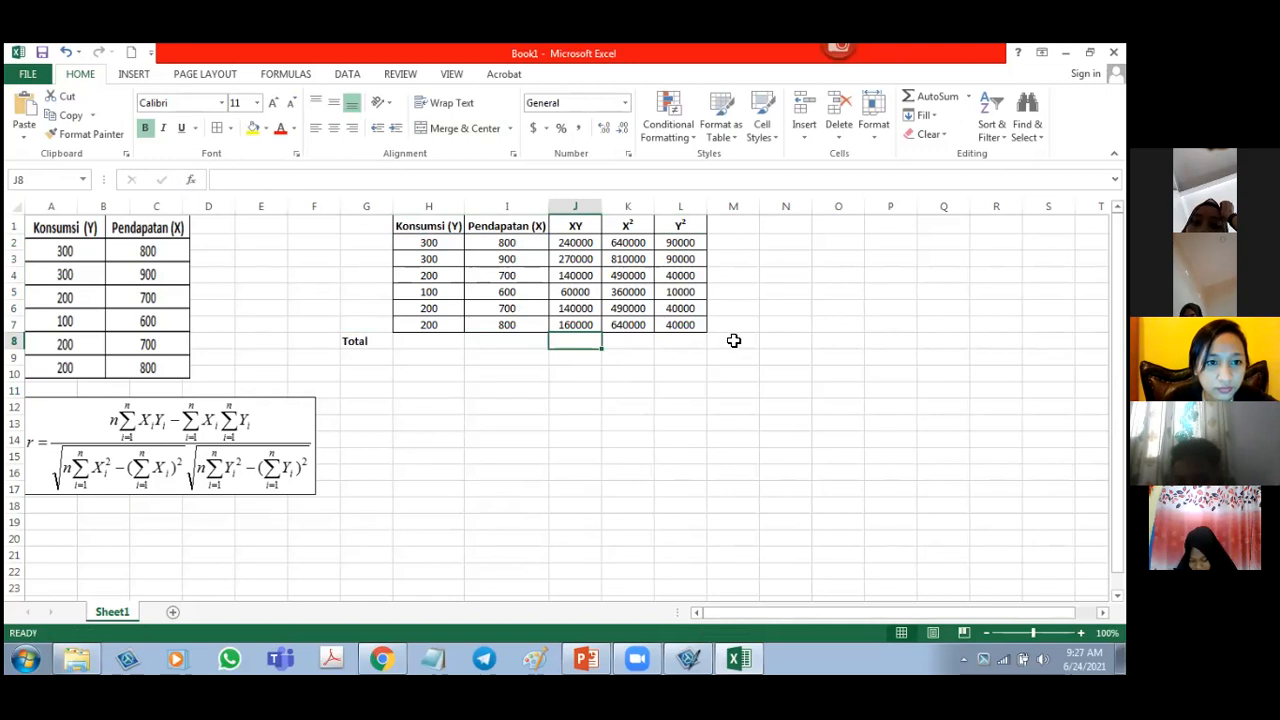
text(=sum()
key(Up)
key(shift+Up)
key(shift+Up)
key(shift+Up)
key(shift+Up)
key(shift+Up)
text())
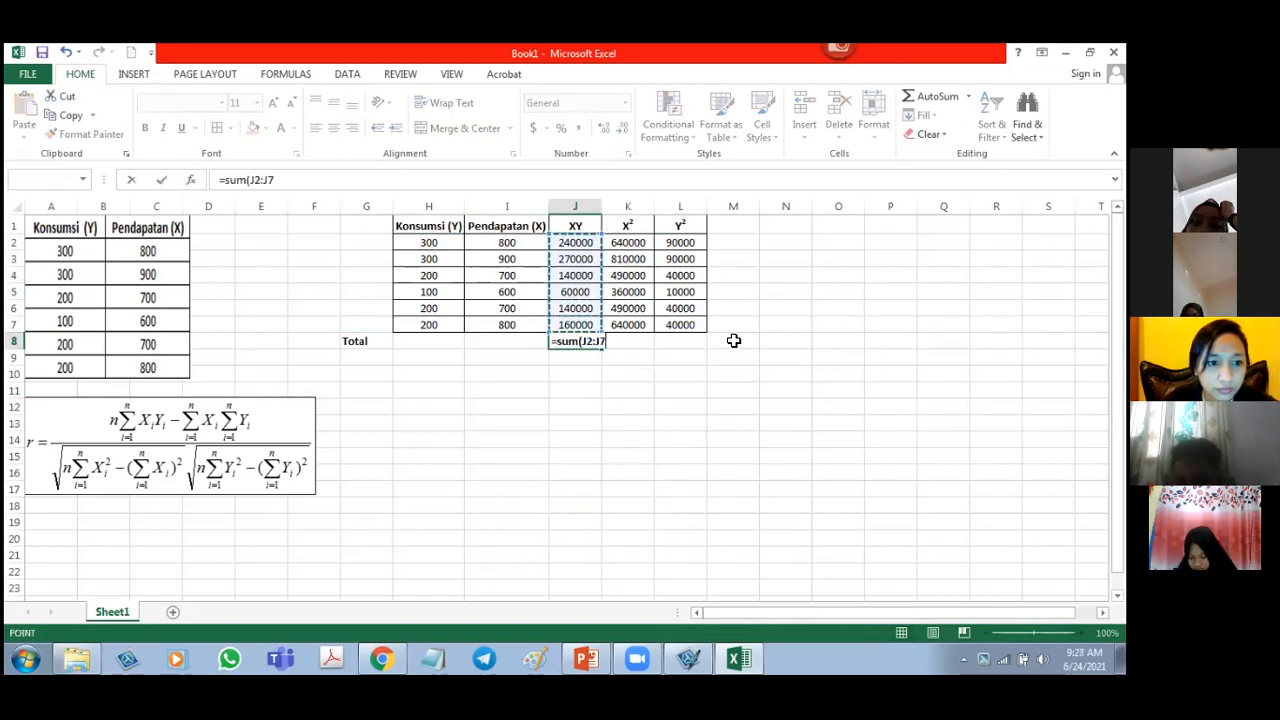
key(Return)
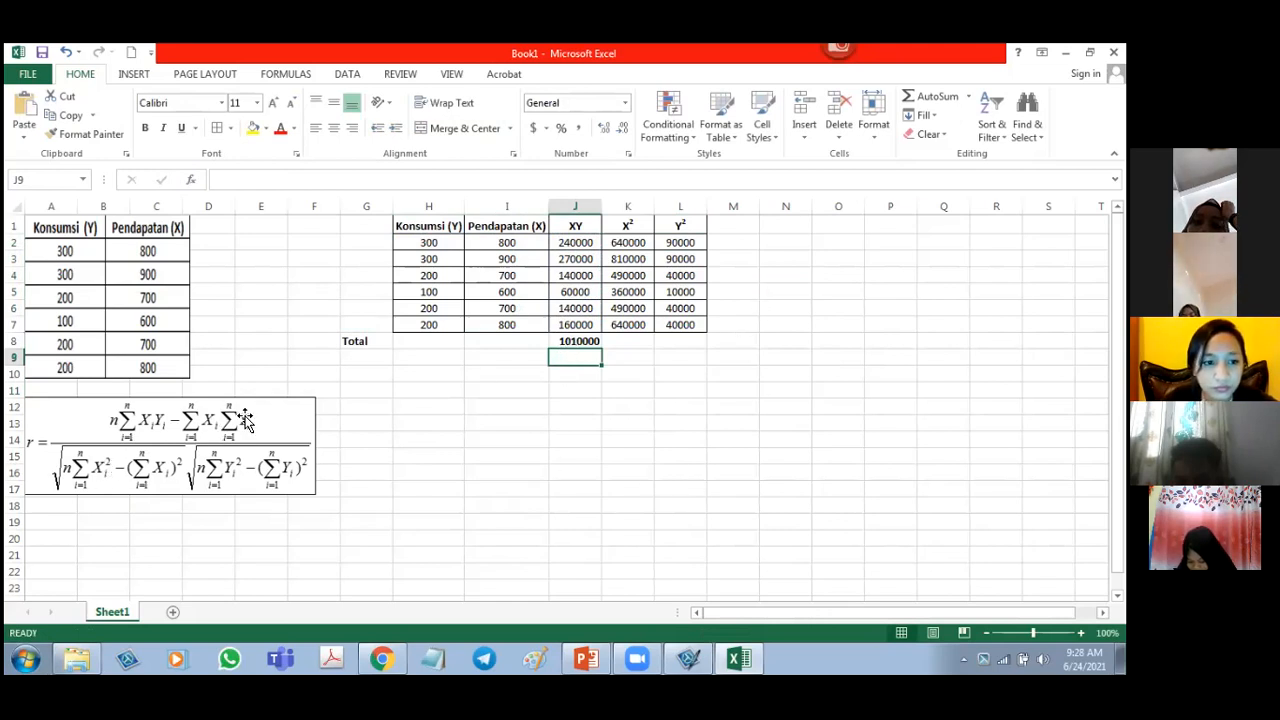
- Fill the XY sum formula from J8 leftward to H8 to total Pendapatan (X) and Konsumsi (Y), and check H8's formula
click(566, 341)
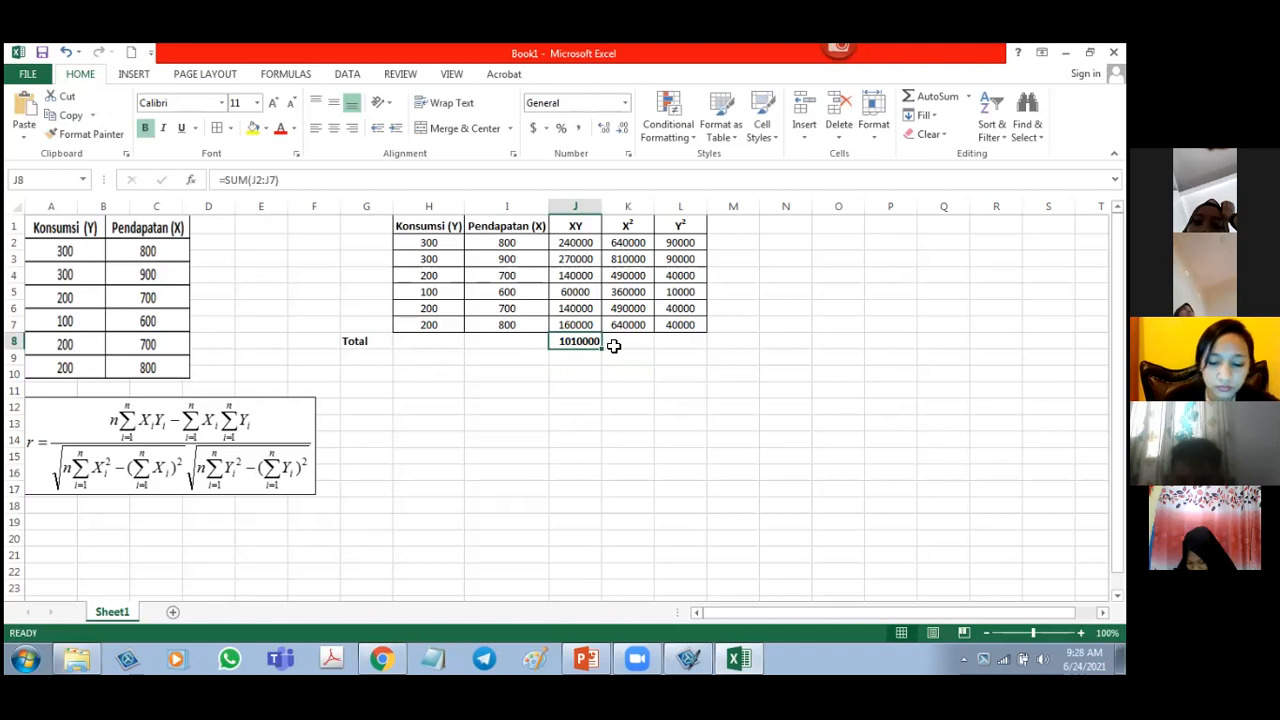
drag(602, 348, 410, 352)
click(469, 406)
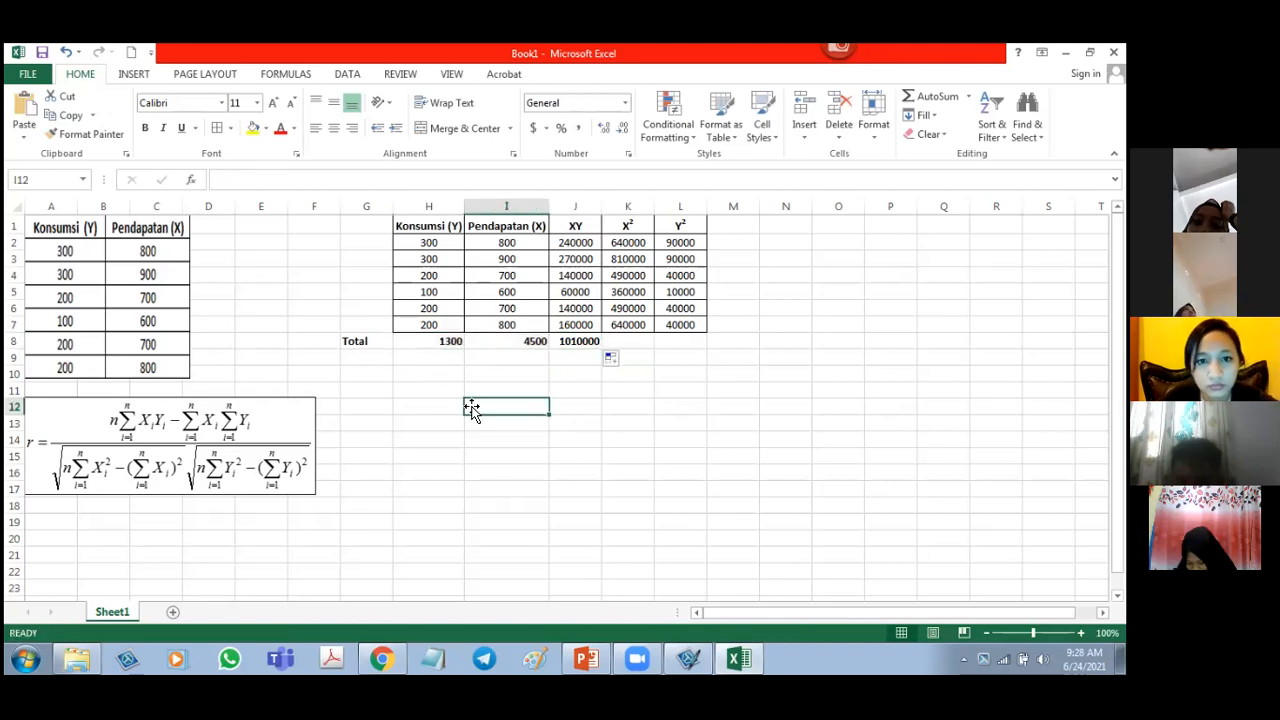
double_click(432, 340)
key(Escape)
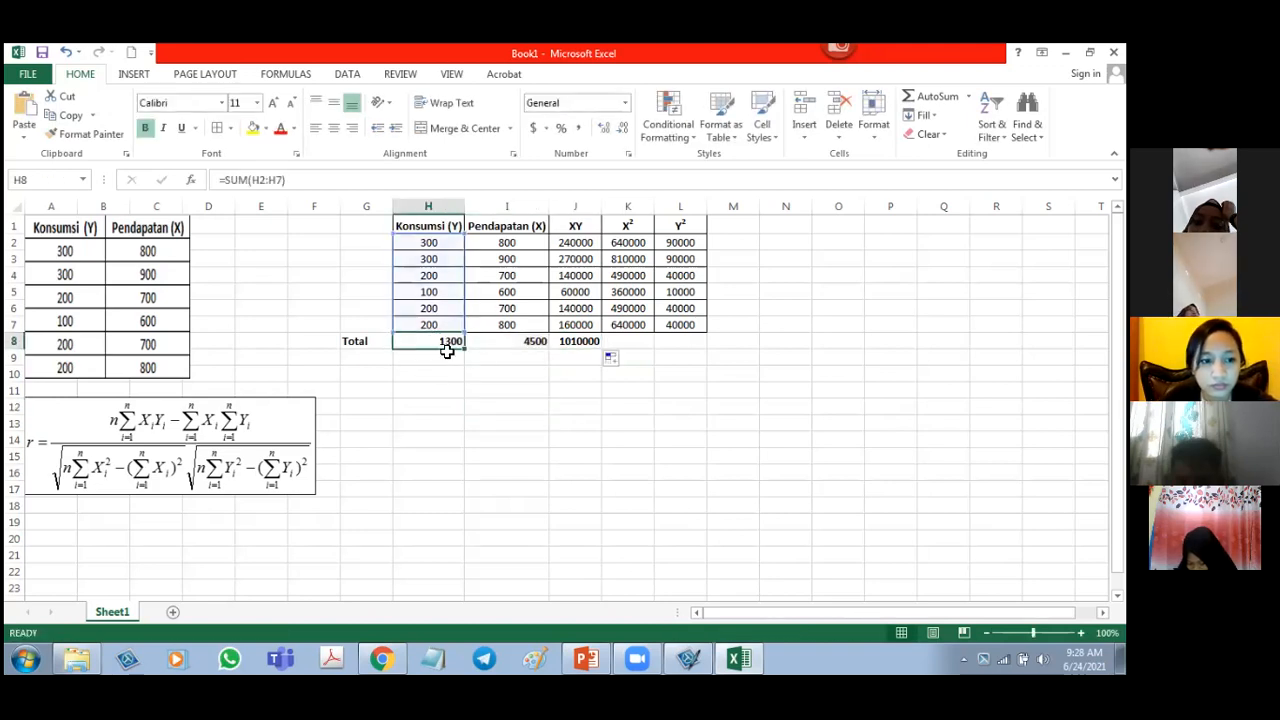
- Fill the sum formula from J8 rightward to L8 to total the X² and Y² columns
click(569, 342)
click(609, 358)
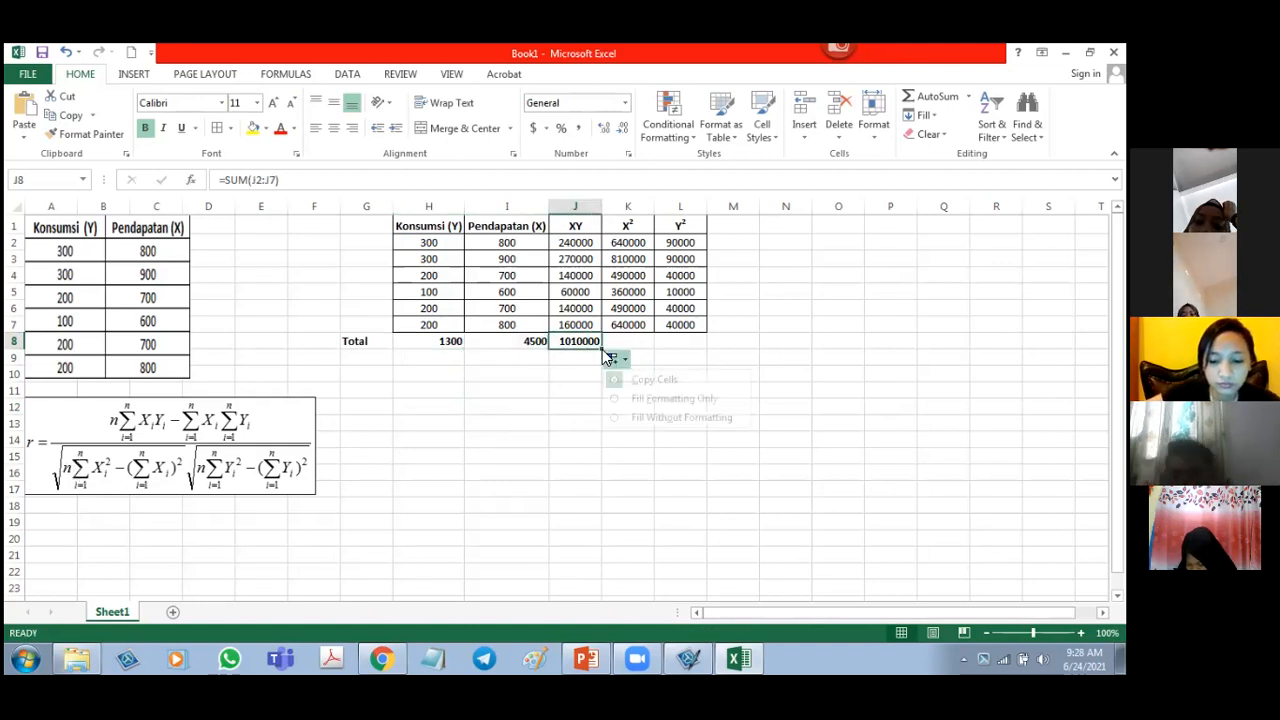
click(588, 346)
drag(603, 349, 686, 341)
click(688, 421)
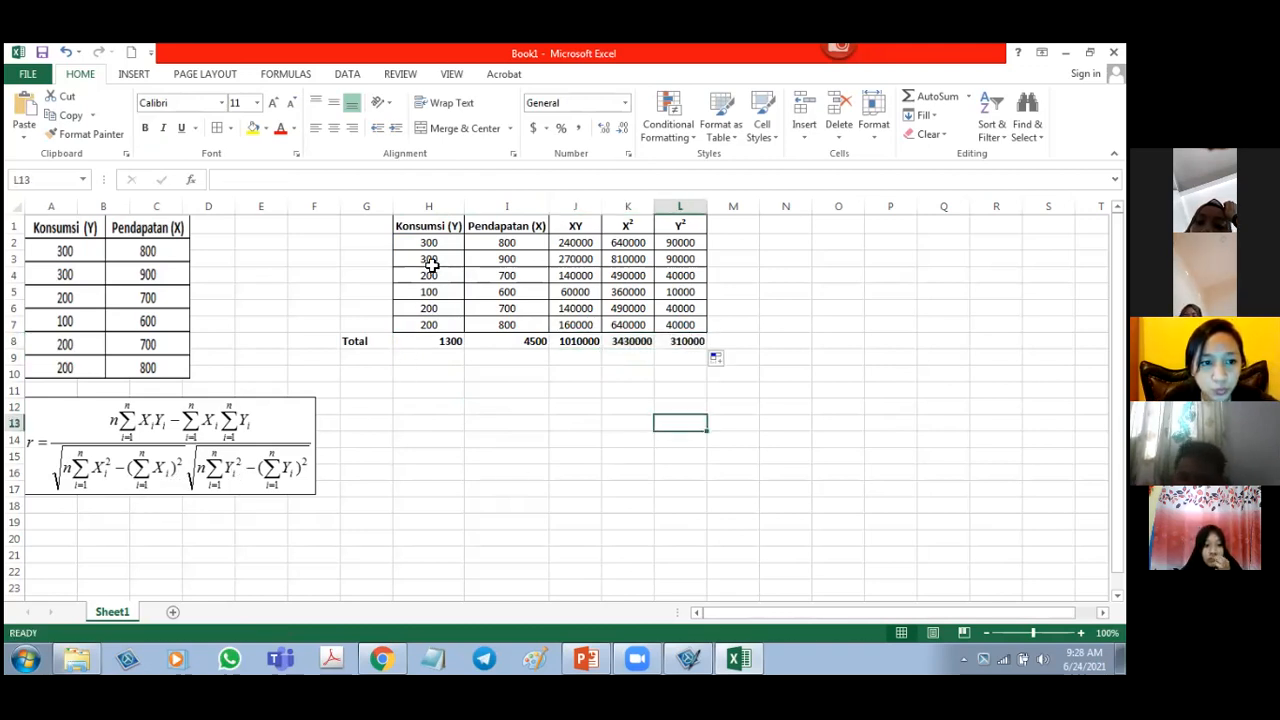
- Square the Pendapatan total in I9 with =I8*I8 and fill the formula leftward to H9 for the Konsumsi total
click(527, 343)
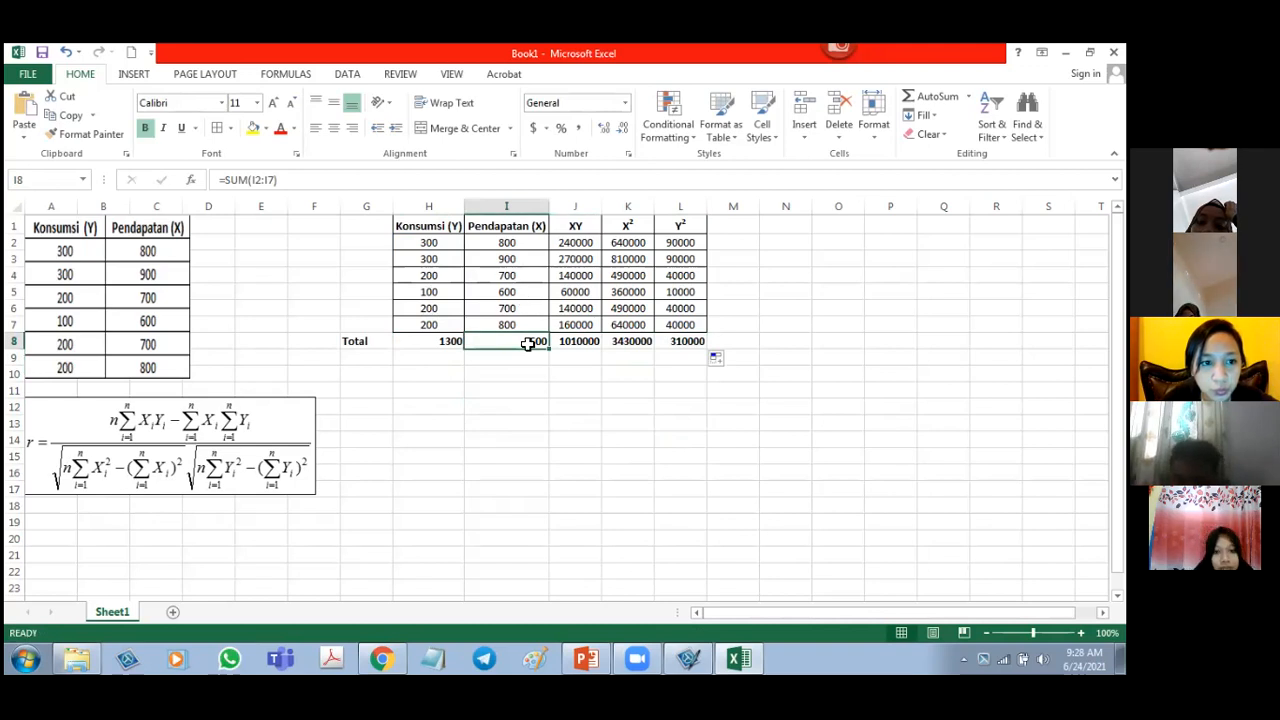
key(Return)
text(=)
key(Up)
text(*)
key(Up)
key(Return)
click(541, 357)
drag(548, 365, 425, 358)
click(443, 422)
click(517, 438)
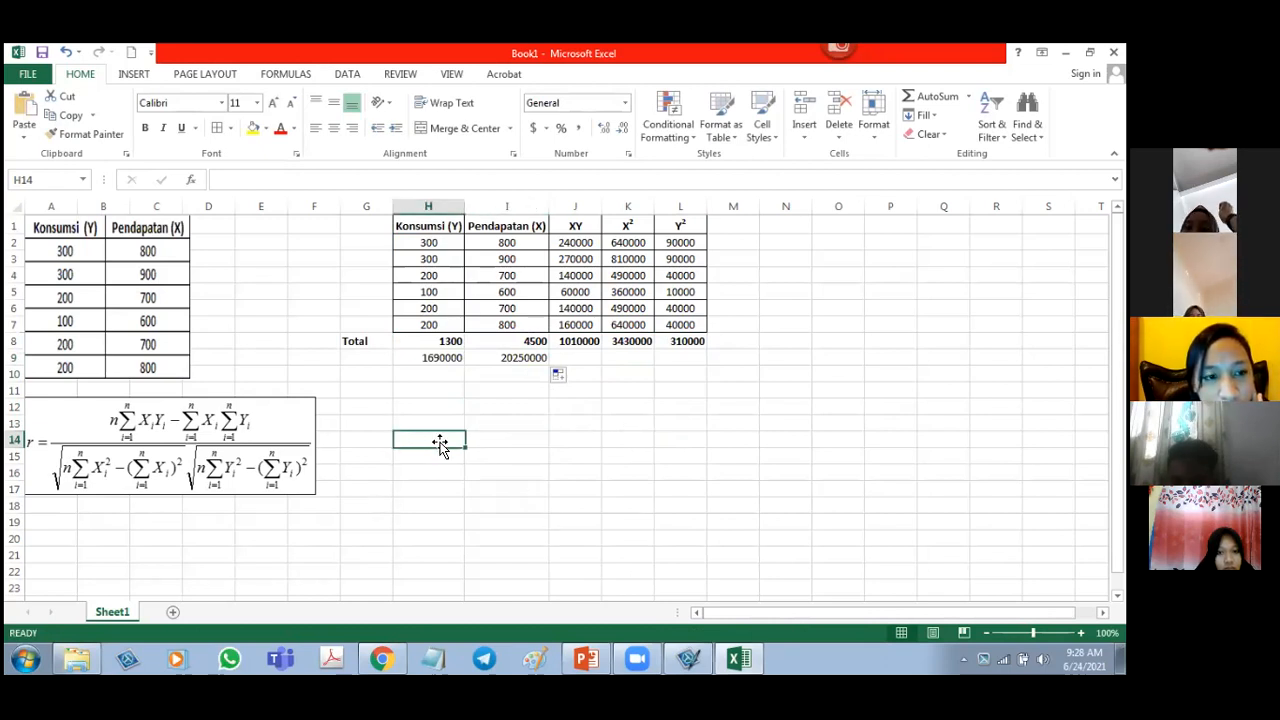
- Shrink the correlation formula object and place a pasted copy of it below the totals, starting around column G
double_click(79, 462)
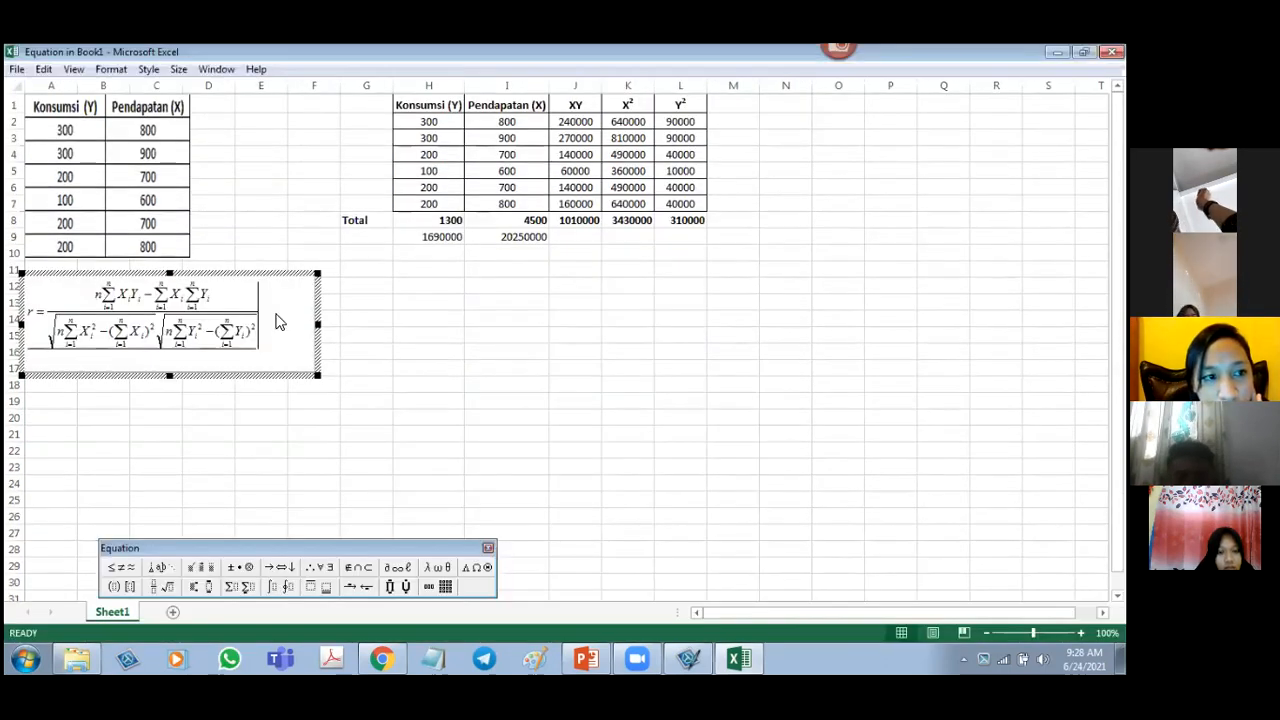
click(360, 340)
drag(316, 494, 234, 446)
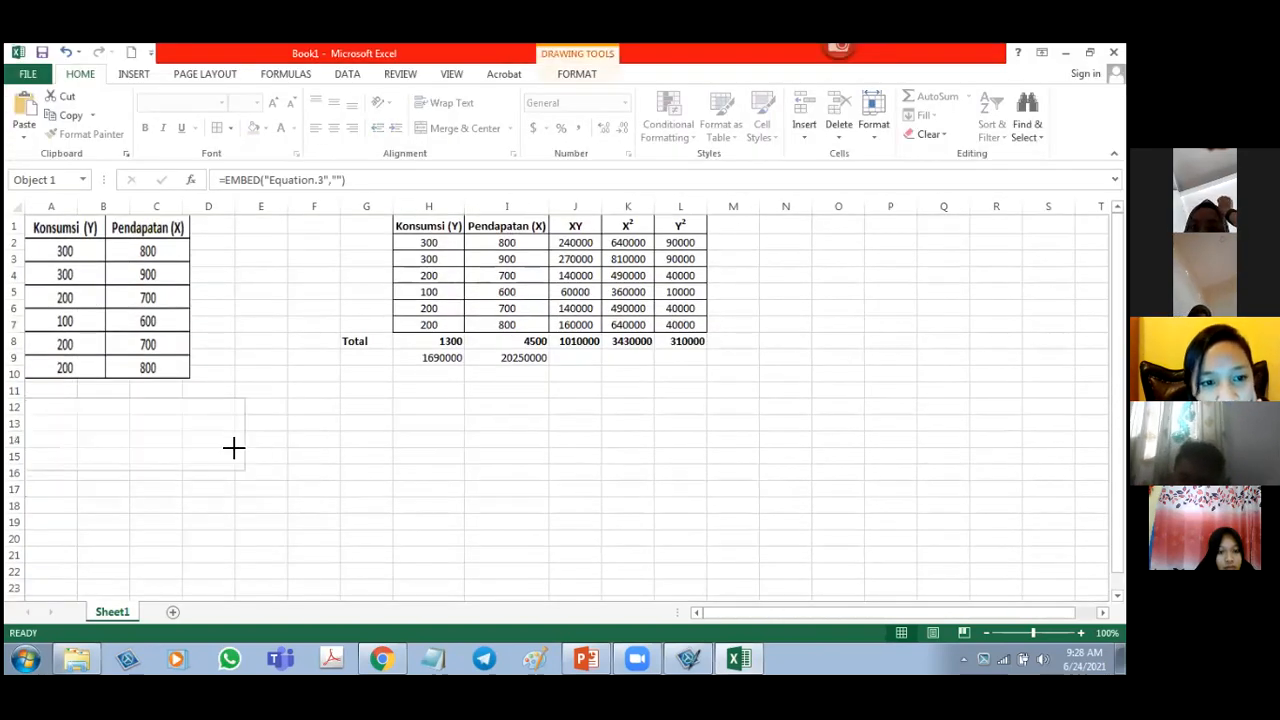
click(366, 405)
key(ctrl+v)
mouse_move(416, 436)
mouse_down()
mouse_move(436, 427)
mouse_move(427, 420)
mouse_up()
- Replace n in the copied formula's numerator with 6 and delete the ΣXiYi term beside it
double_click(426, 414)
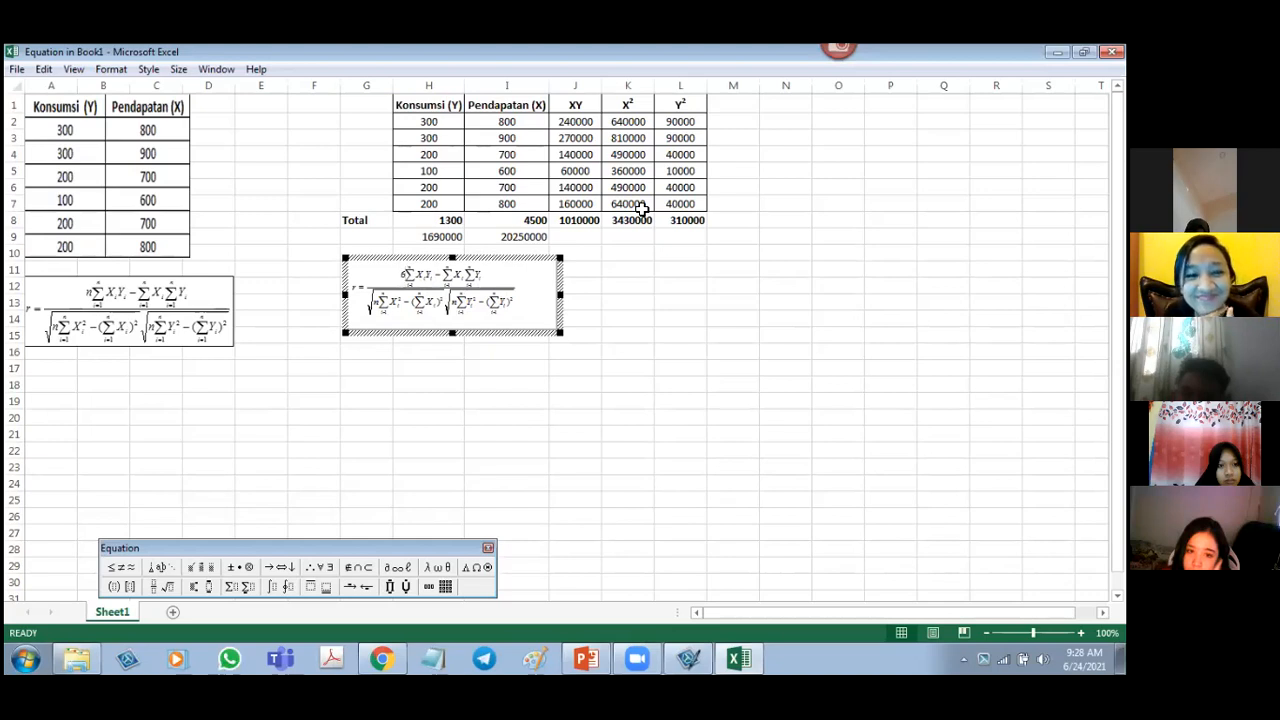
key(shift+Right)
key(shift+Right)
key(shift+Right)
key(shift+Right)
key(shift+Right)
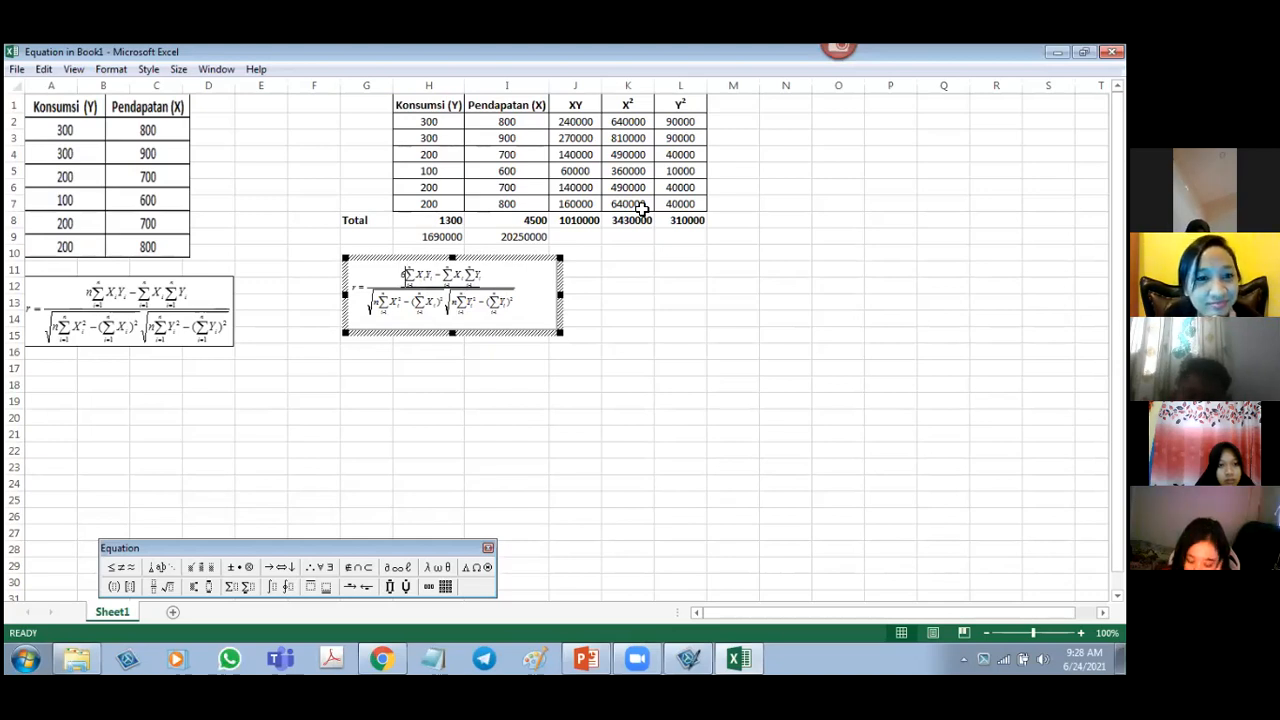
key(Delete)
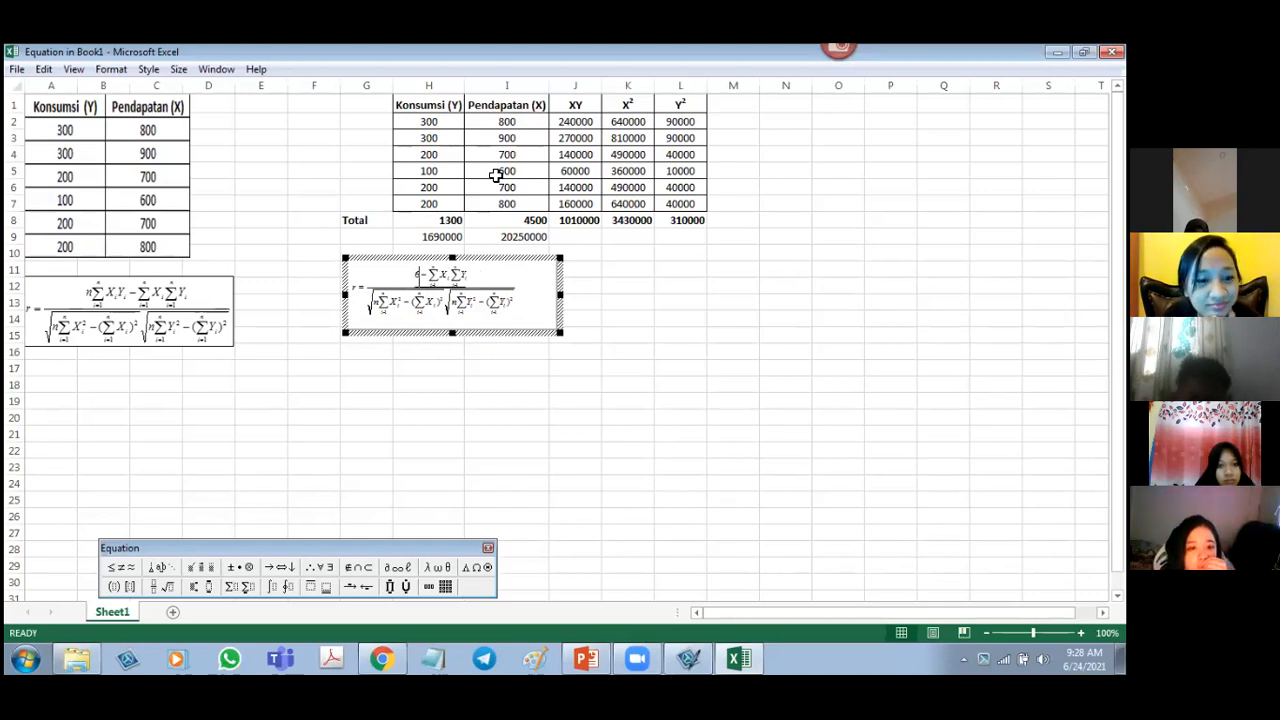
- Format H8:L9 as Number with 0 decimal places and the 1000 separator
click(604, 243)
drag(424, 340, 694, 357)
right_click(694, 357)
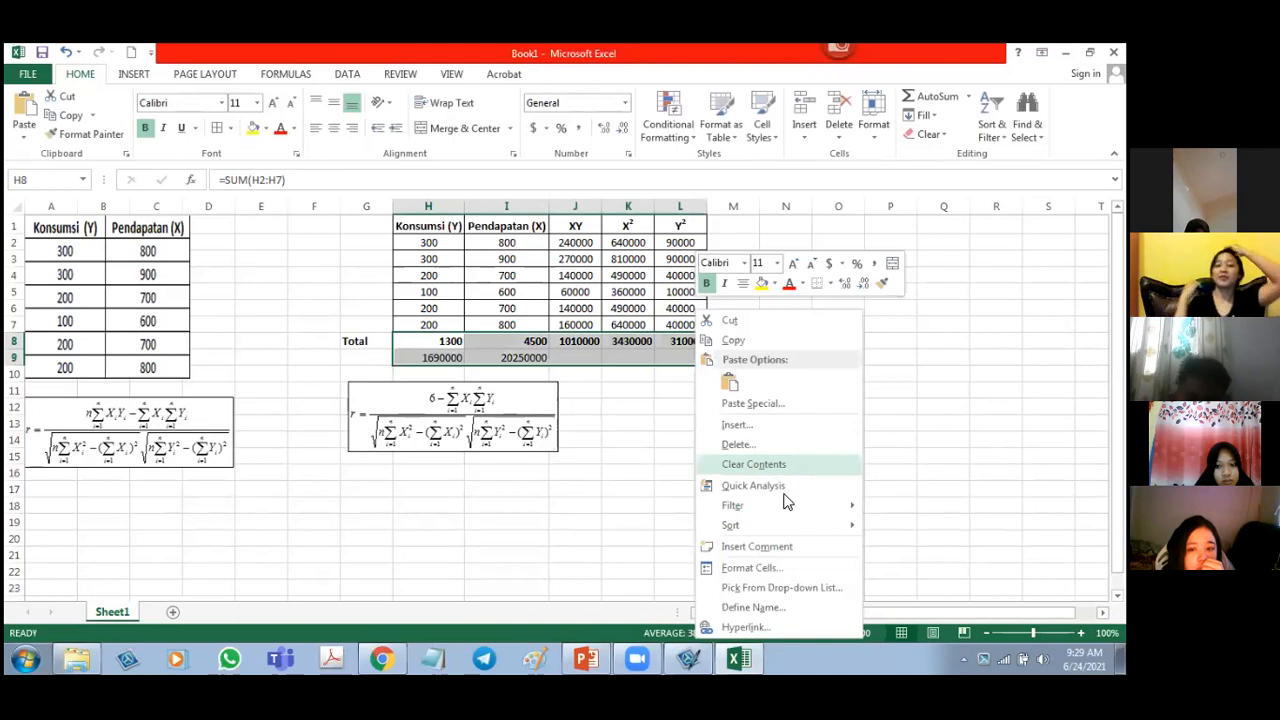
click(810, 567)
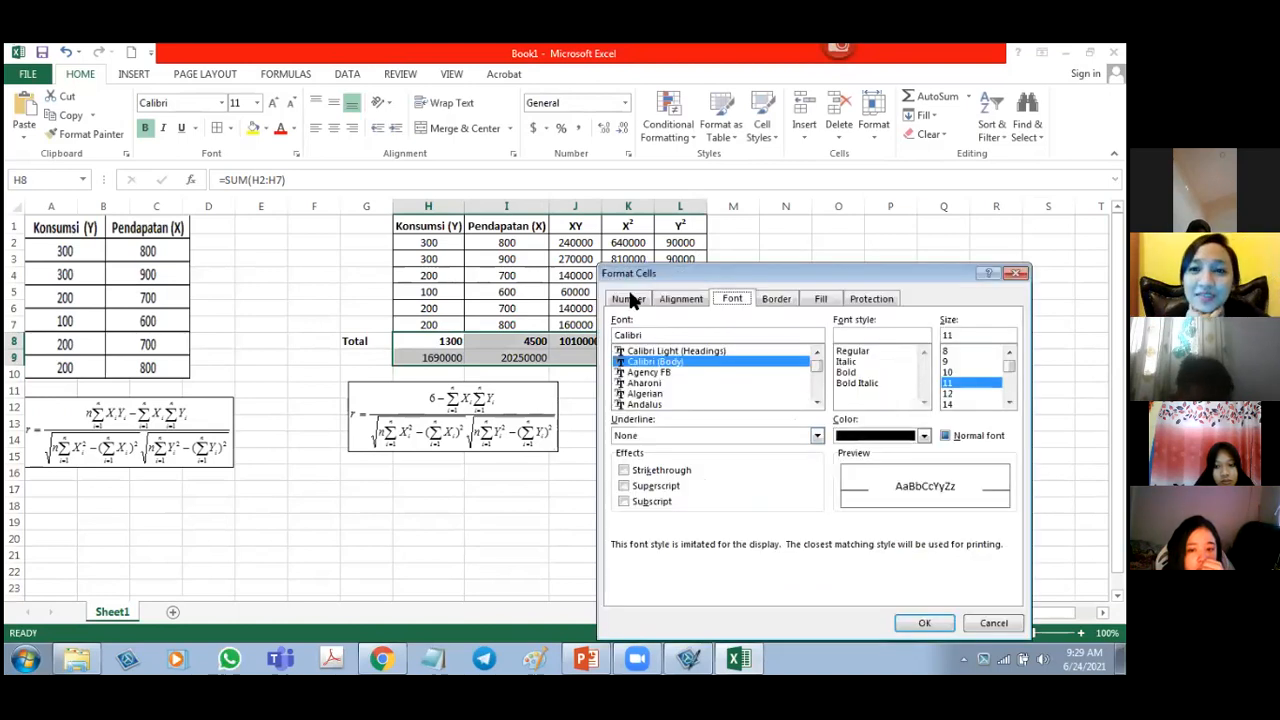
click(630, 299)
click(631, 345)
click(831, 375)
click(831, 375)
click(821, 390)
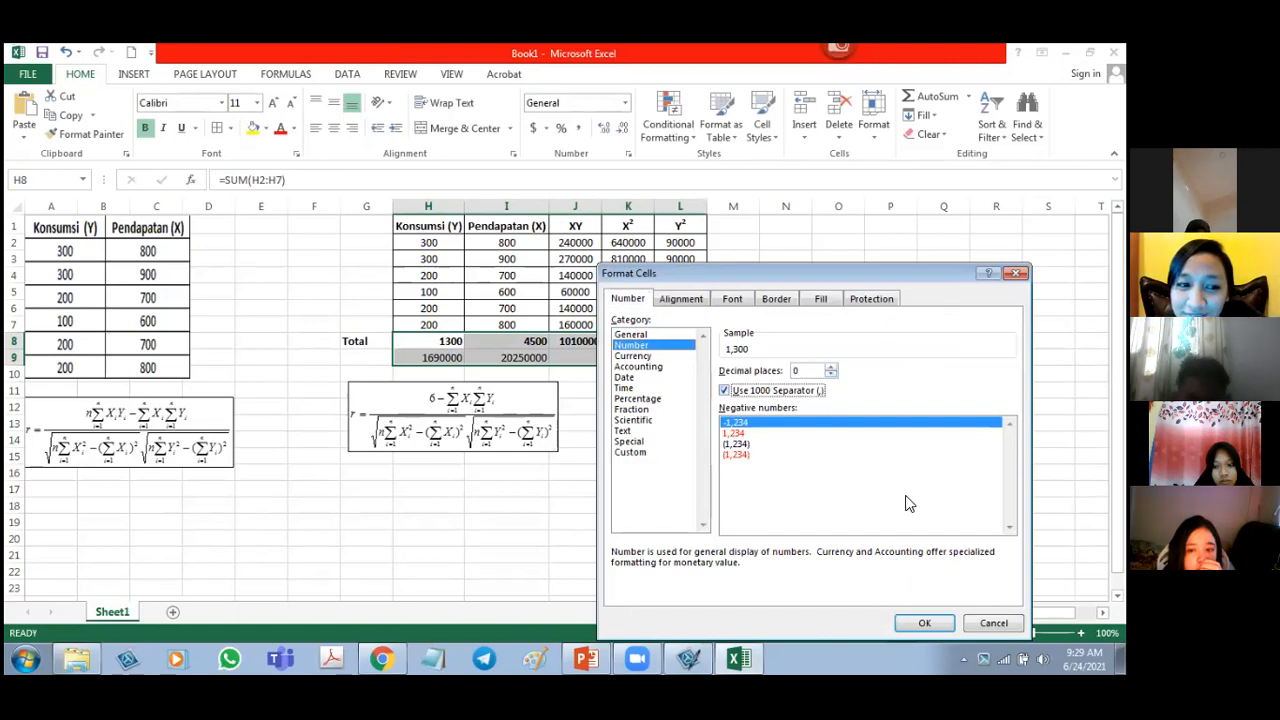
key(Return)
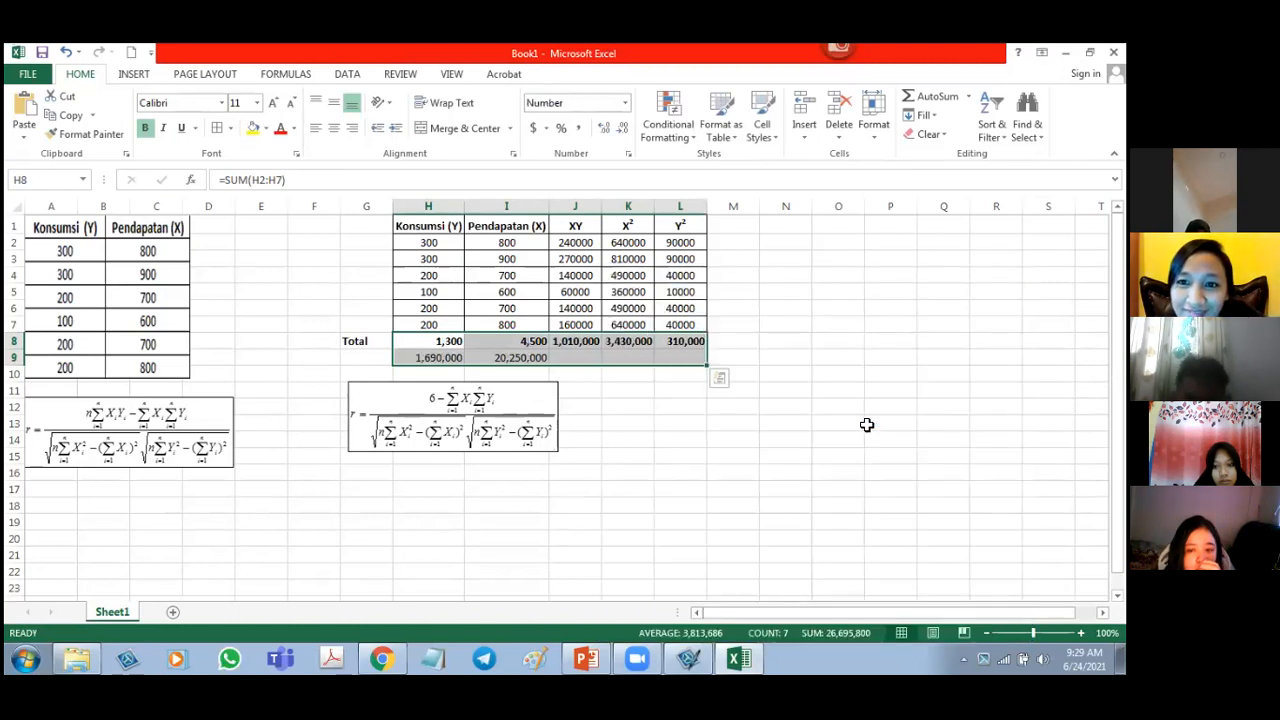
- Fill in the copied formula's numerator as 6x1010000−1300x4500, replacing the remaining sum terms
click(723, 422)
double_click(444, 398)
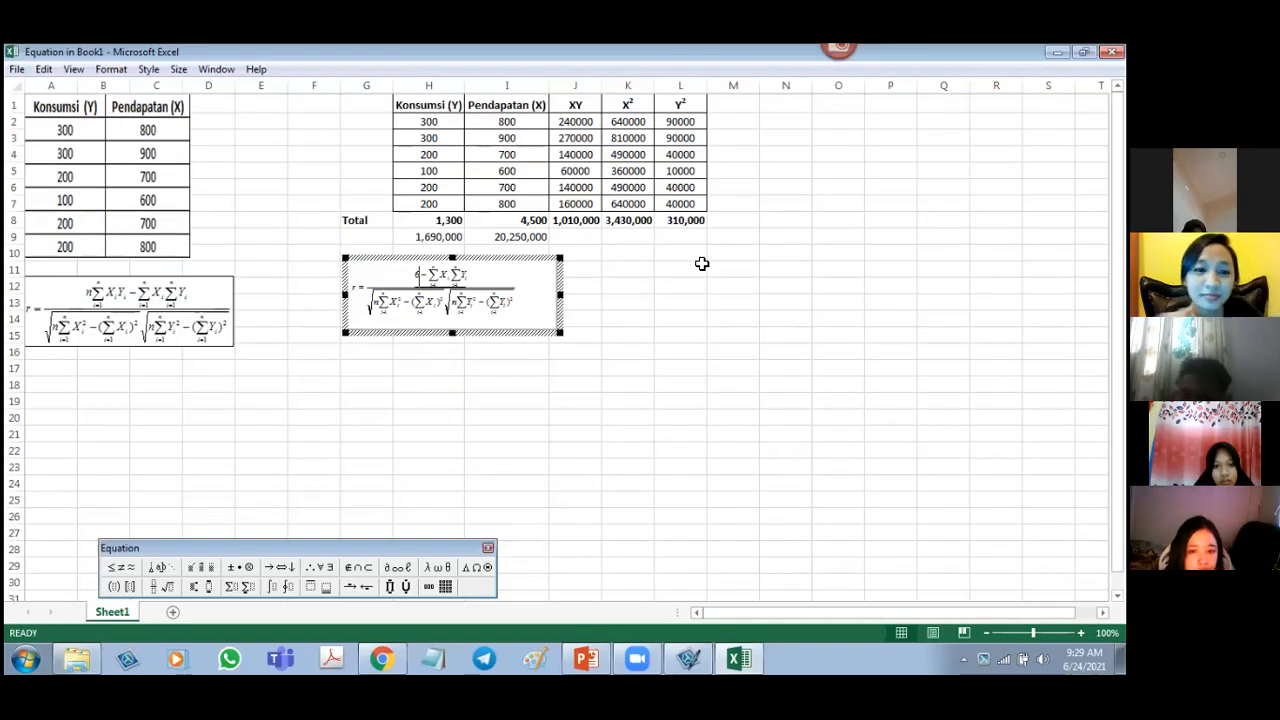
text(1)
key(BackSpace)
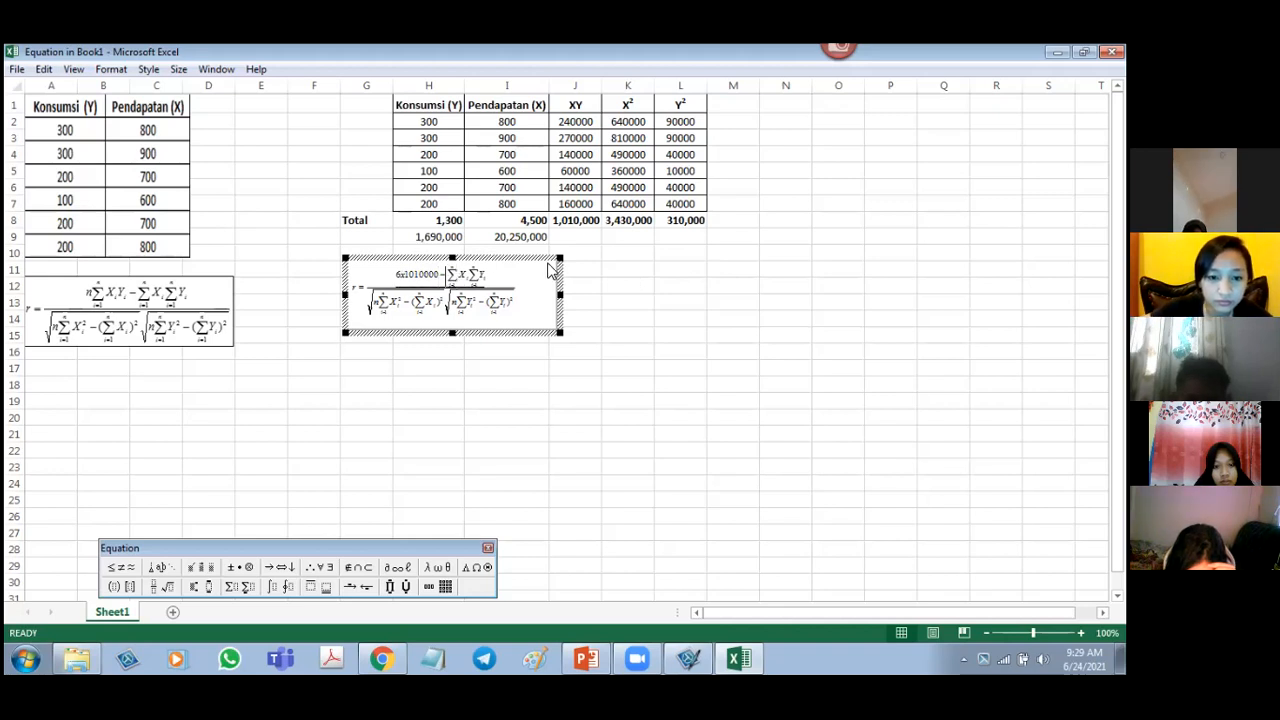
text(13)
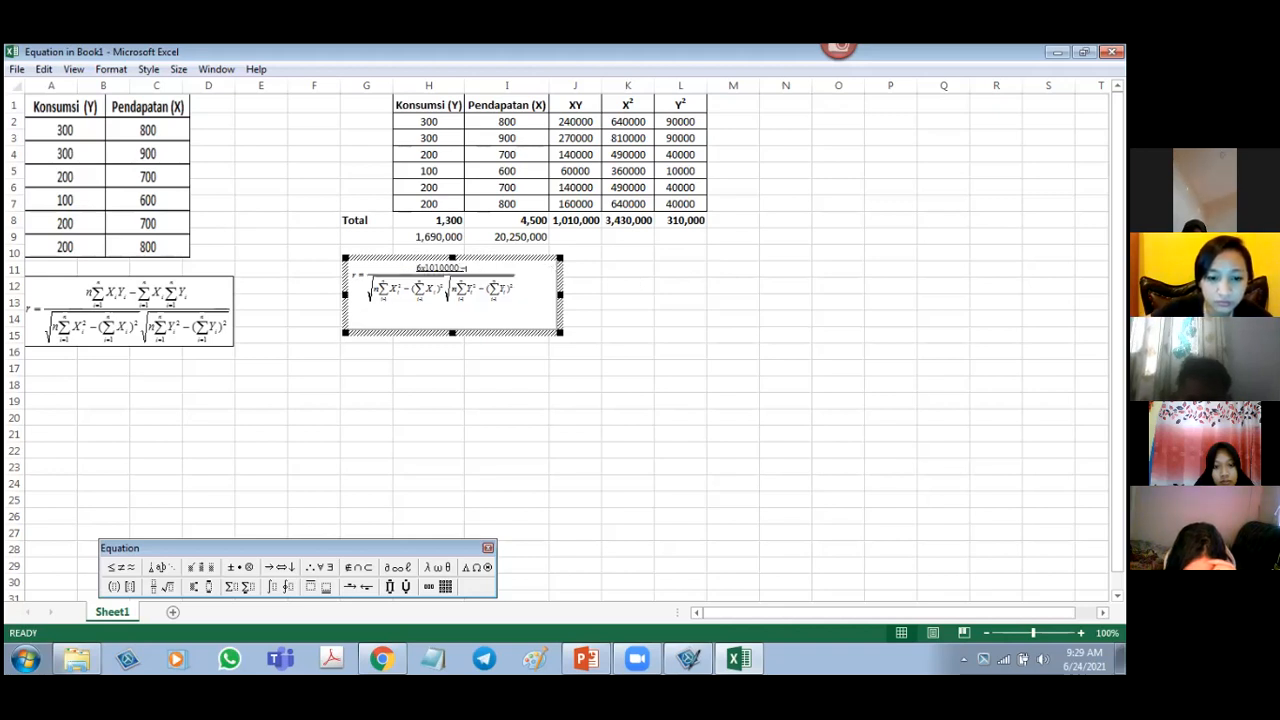
text(00)
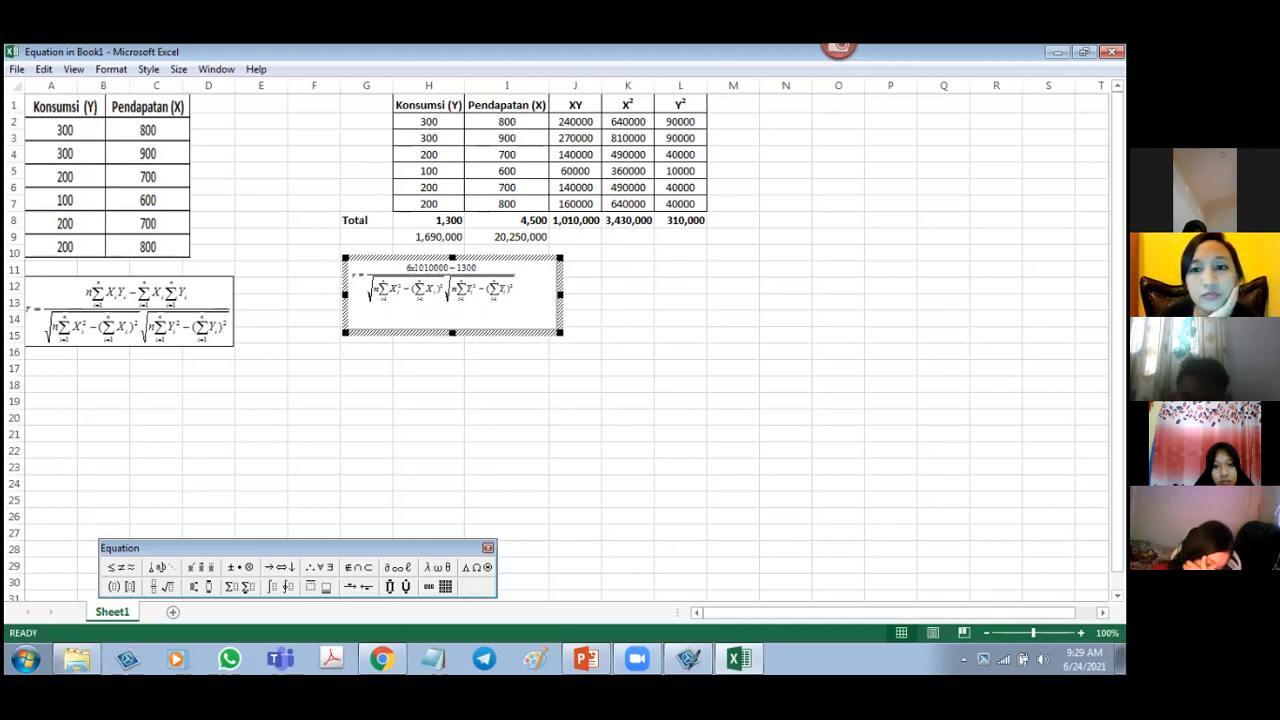
text(x)
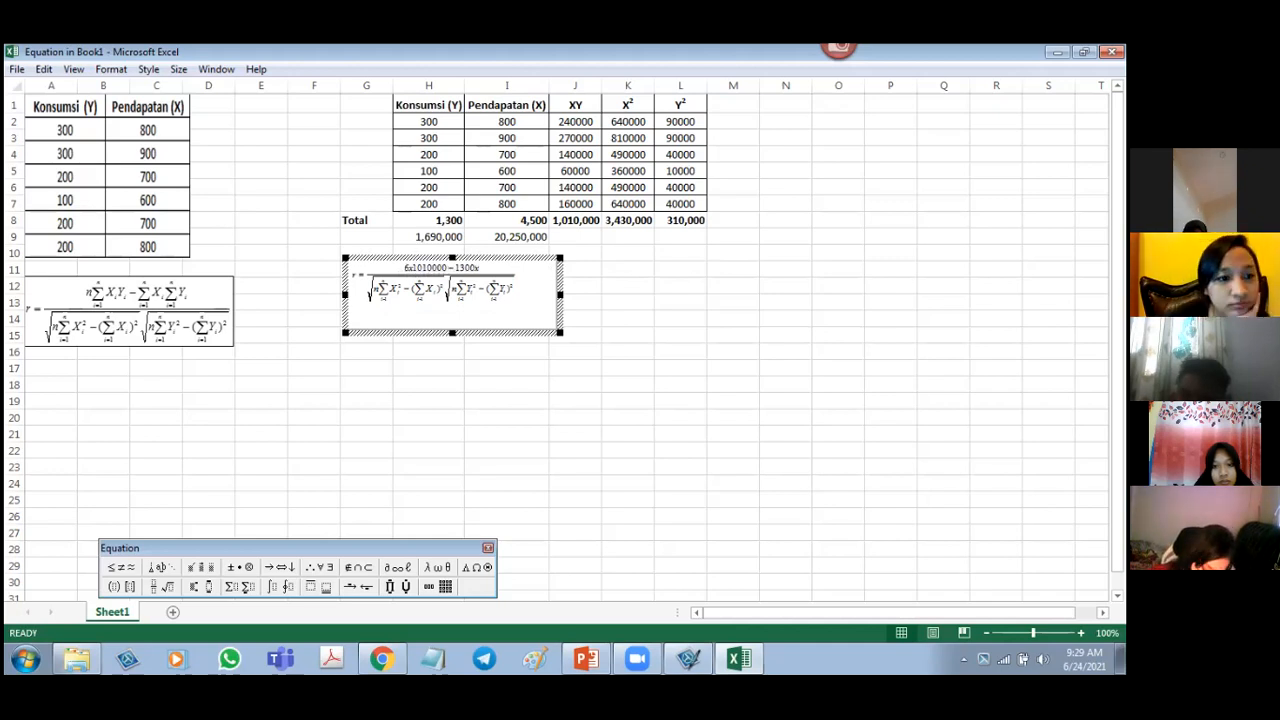
text(4500)
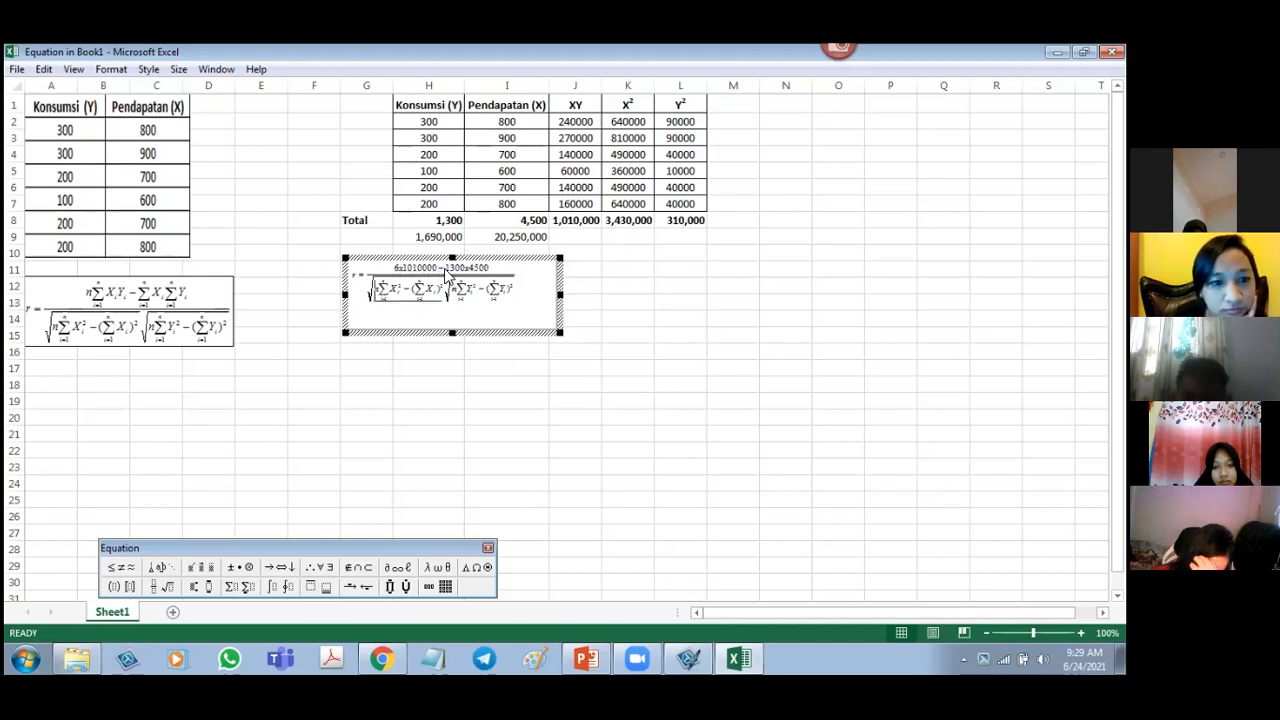
- Replace the contents of the first square root in the copied formula's denominator with 6x3430000−1690000
key(Delete)
text(6)
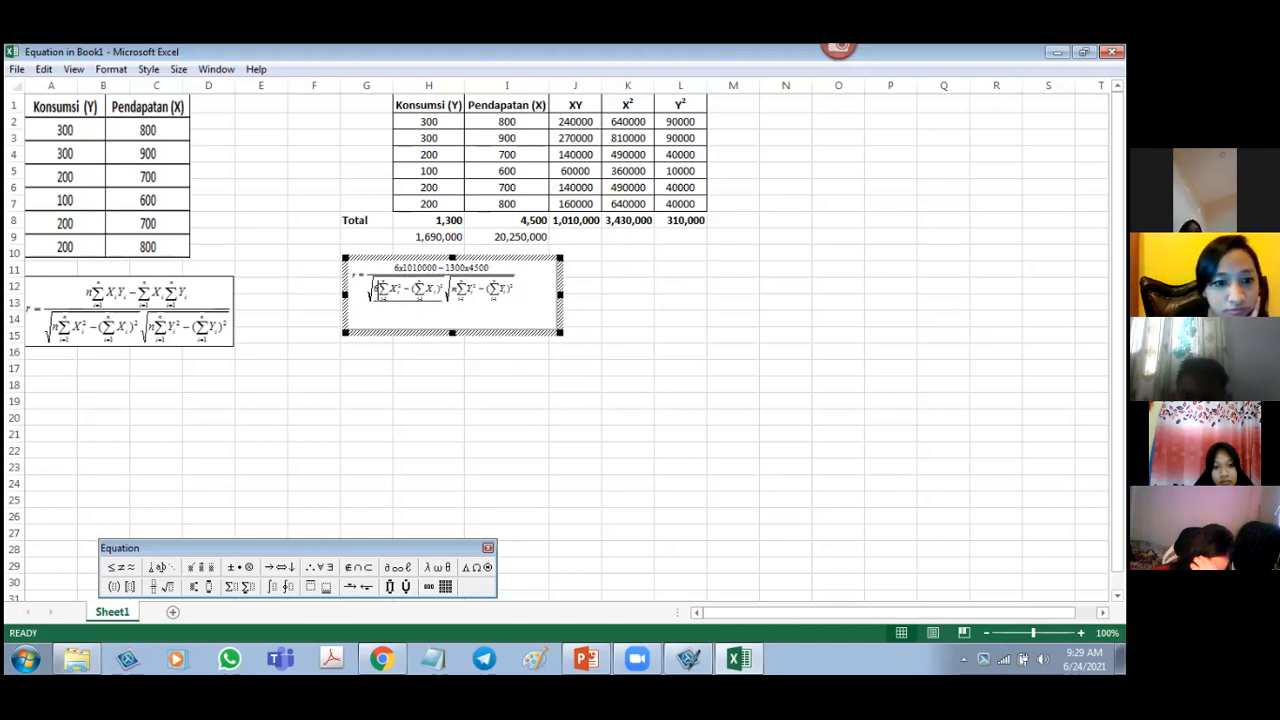
key(shift+End)
key(Delete)
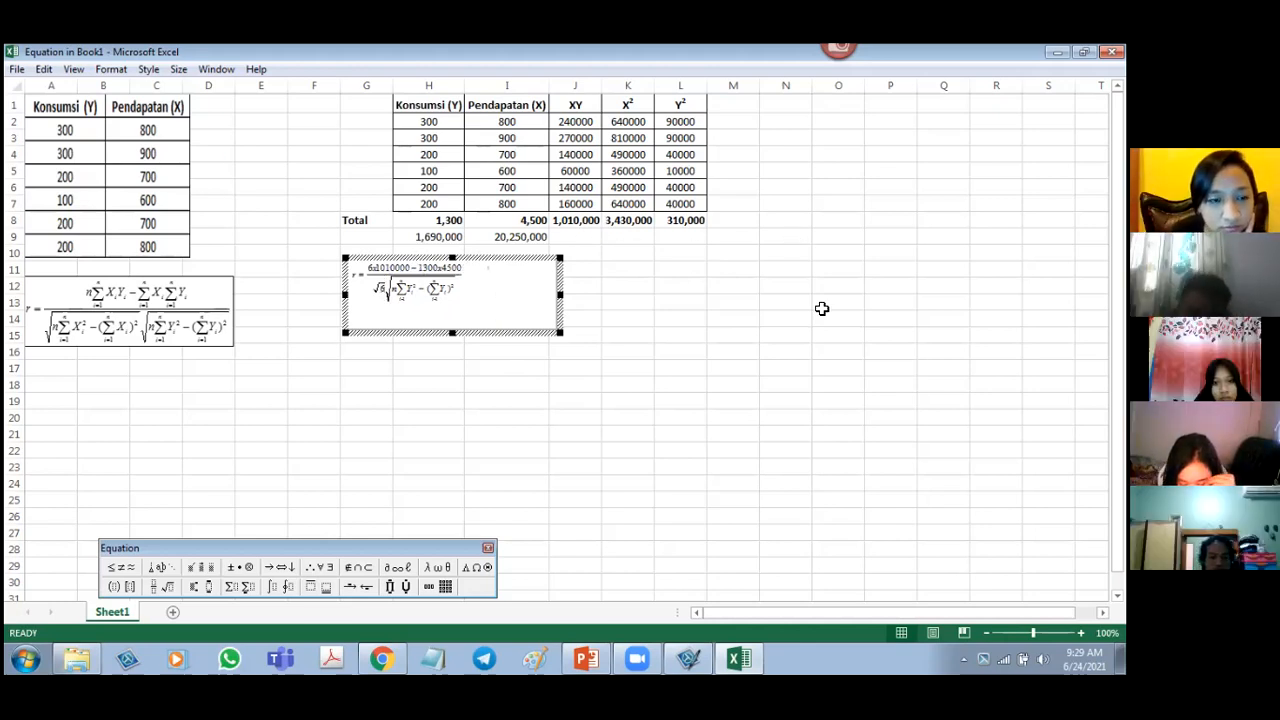
text(x3430000)
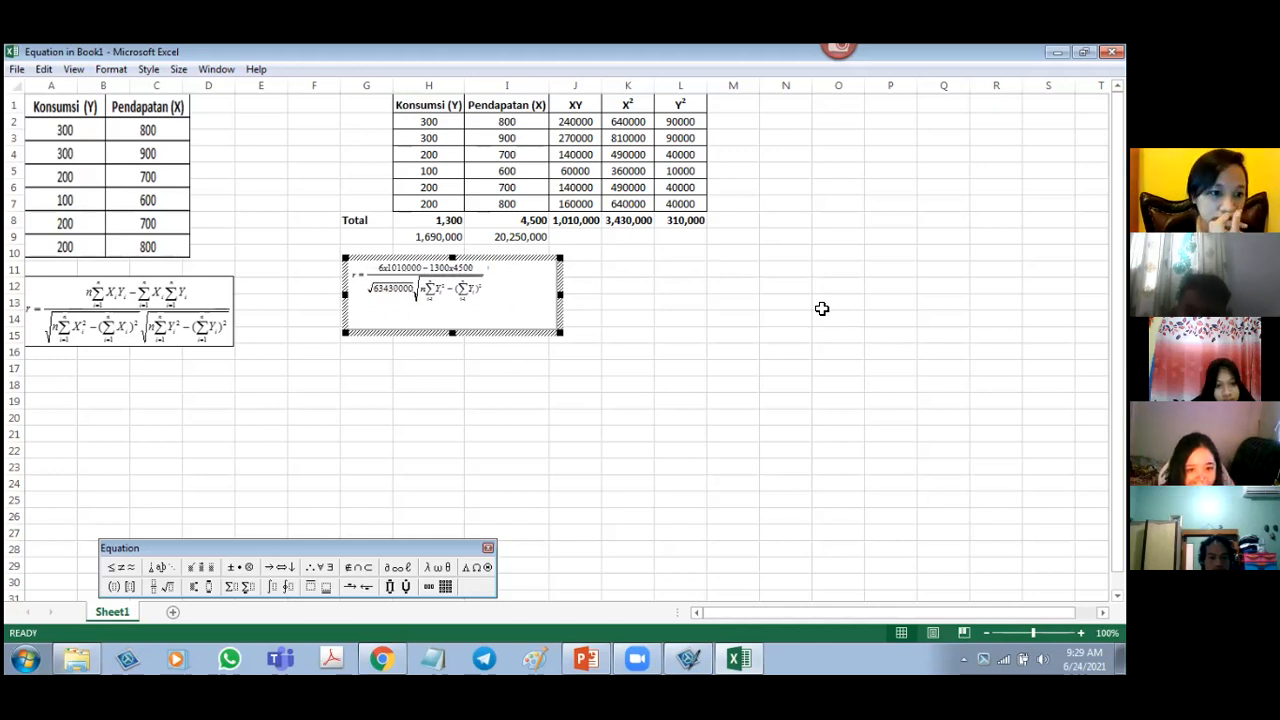
click(372, 288)
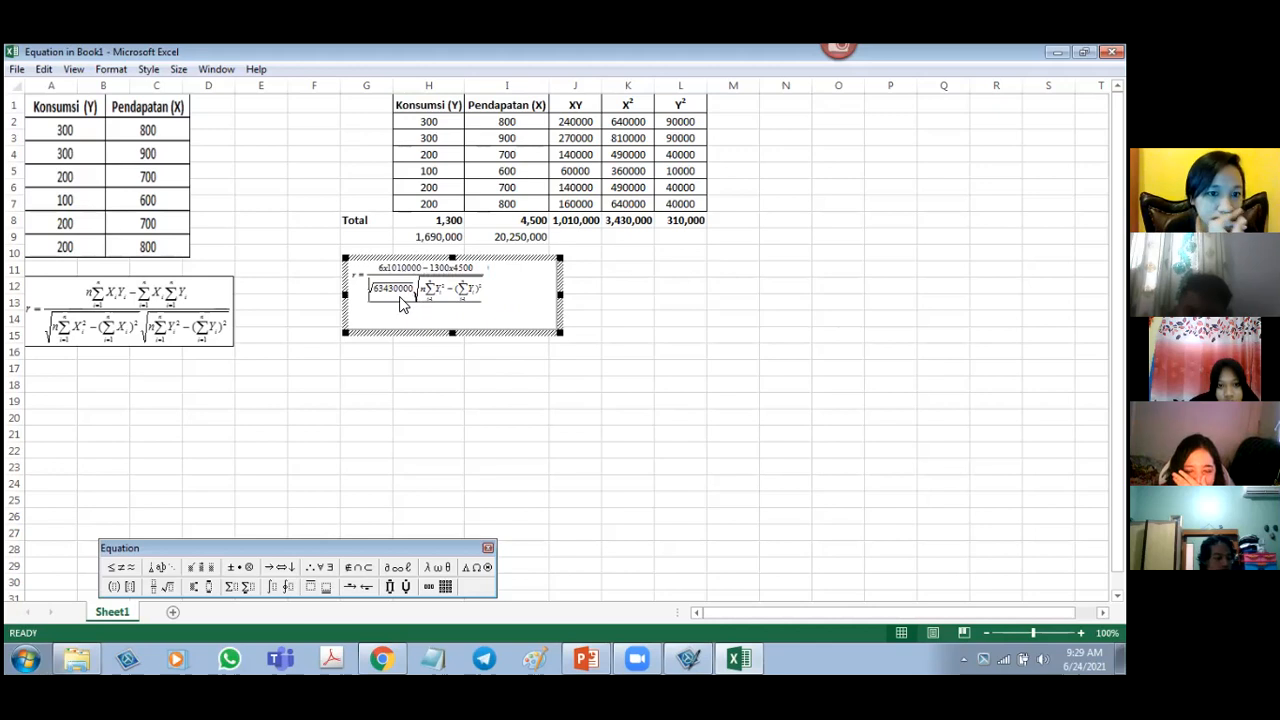
click(381, 291)
text(x)
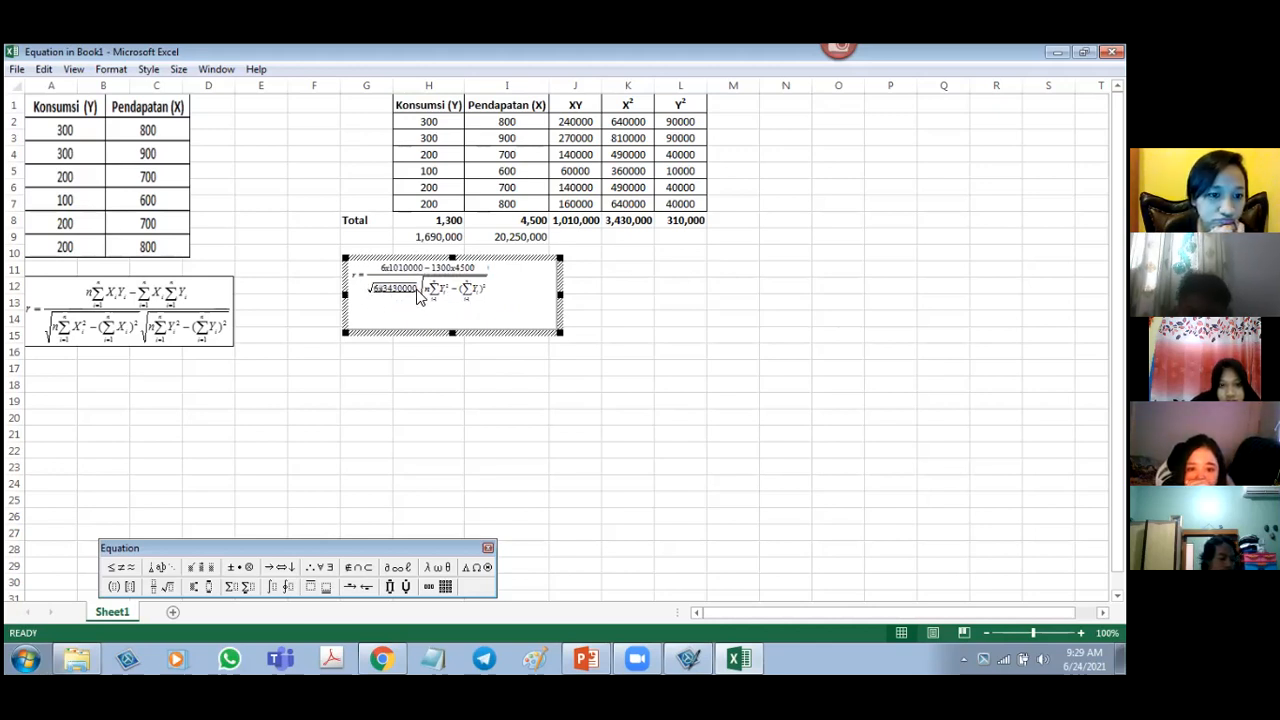
text(-)
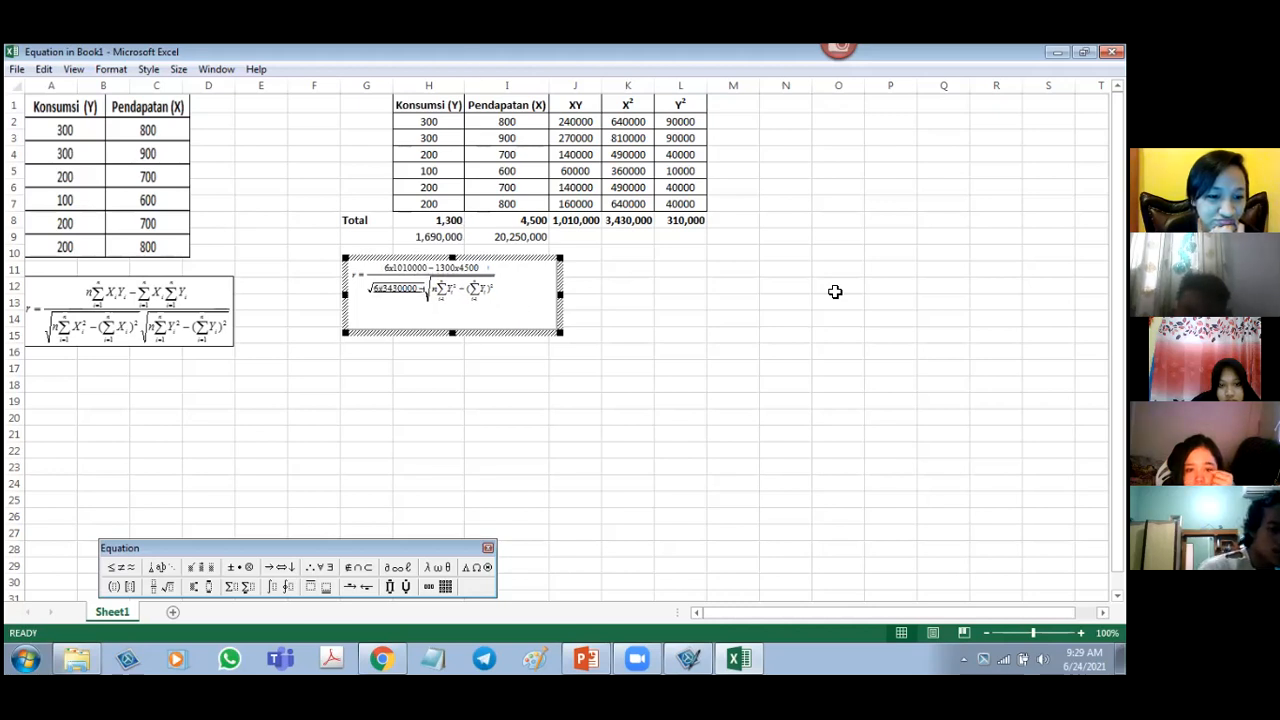
text(16)
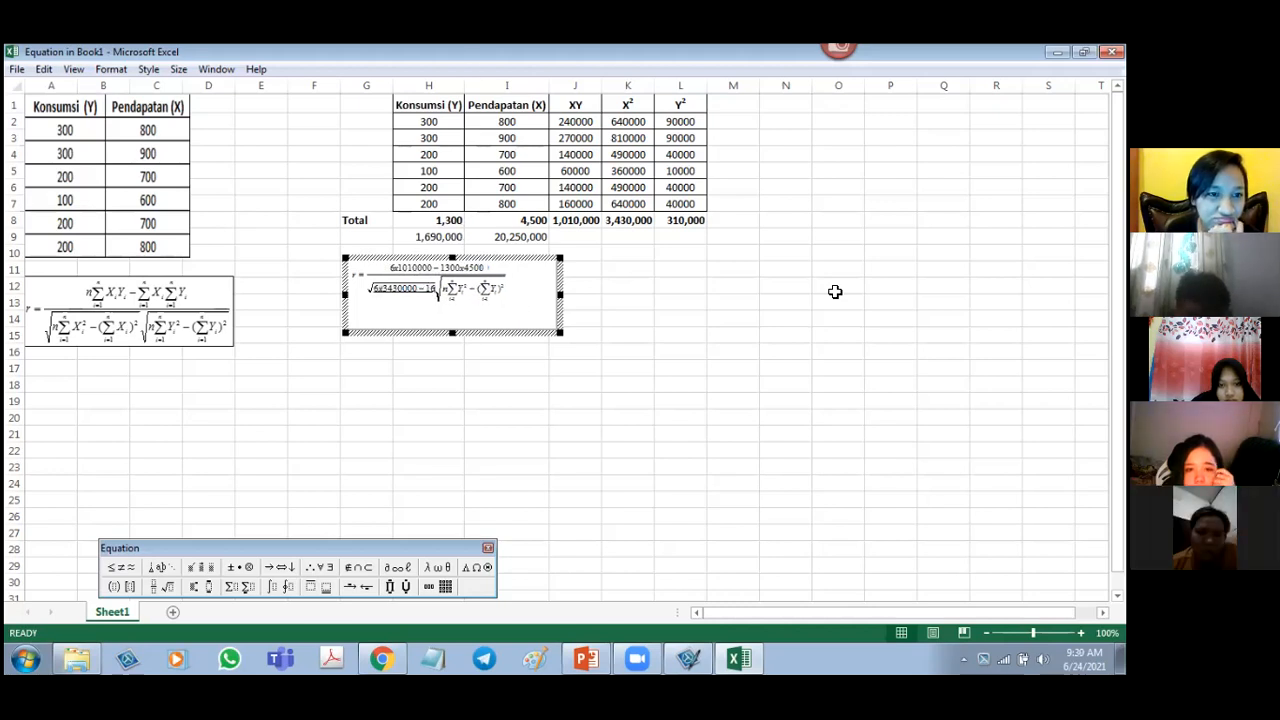
text(90000)
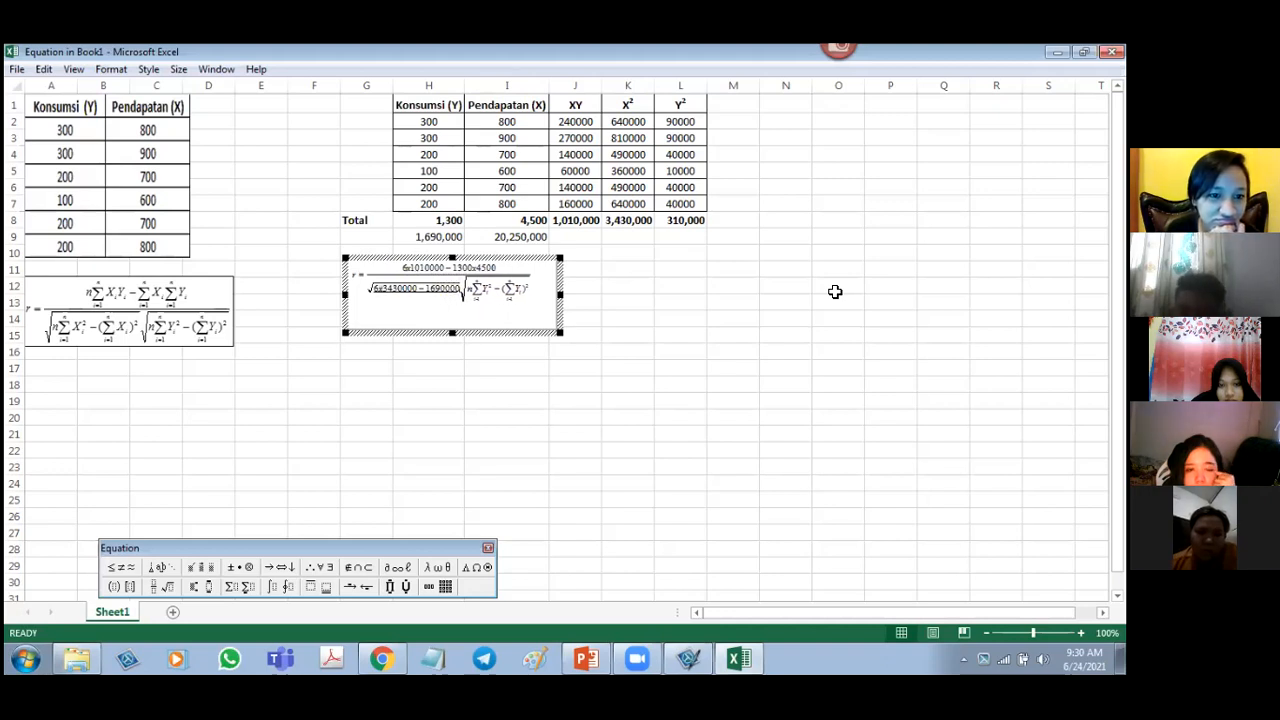
- Replace the contents of the second square root in the denominator with 6x310000 followed by a minus sign
click(518, 291)
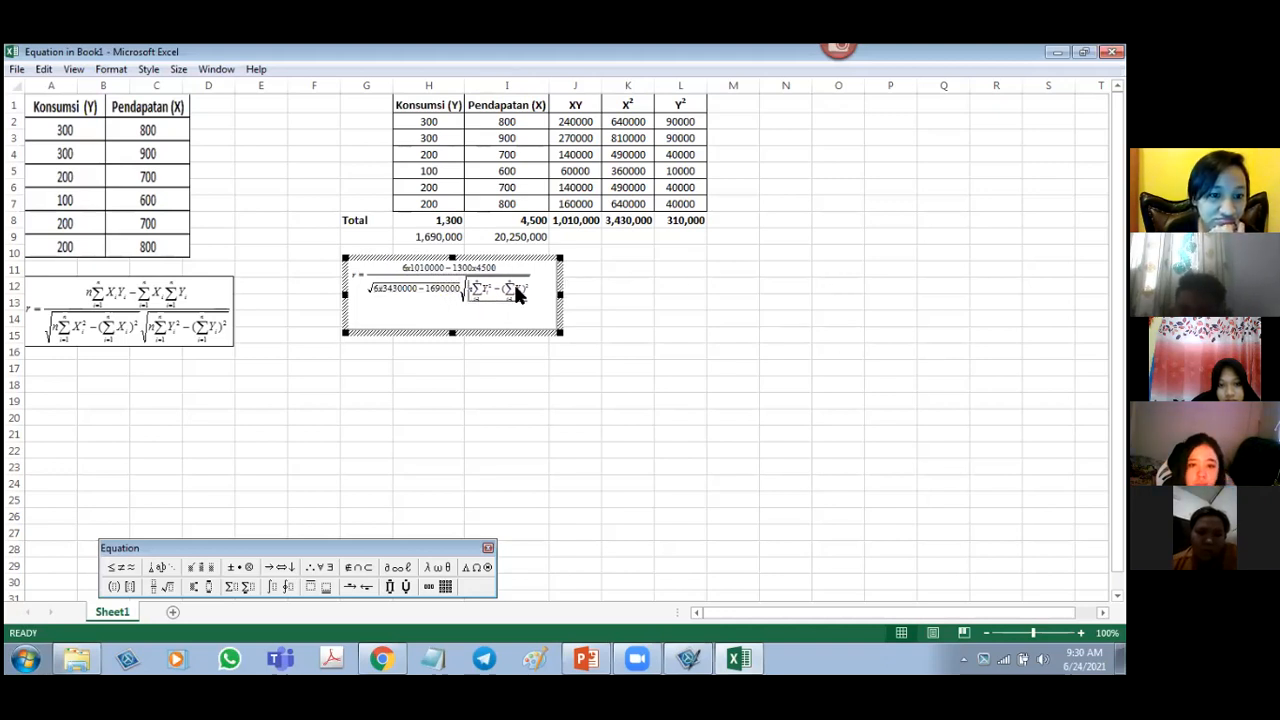
drag(536, 289, 467, 289)
key(Delete)
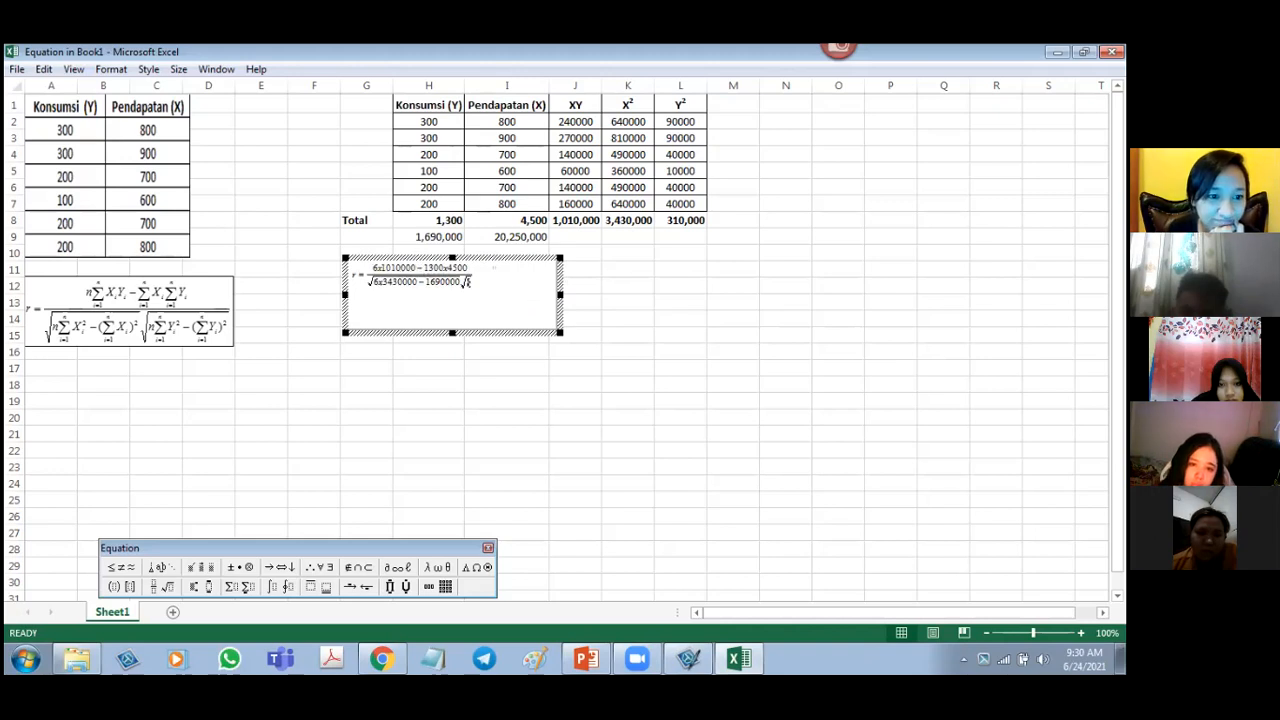
text(6x)
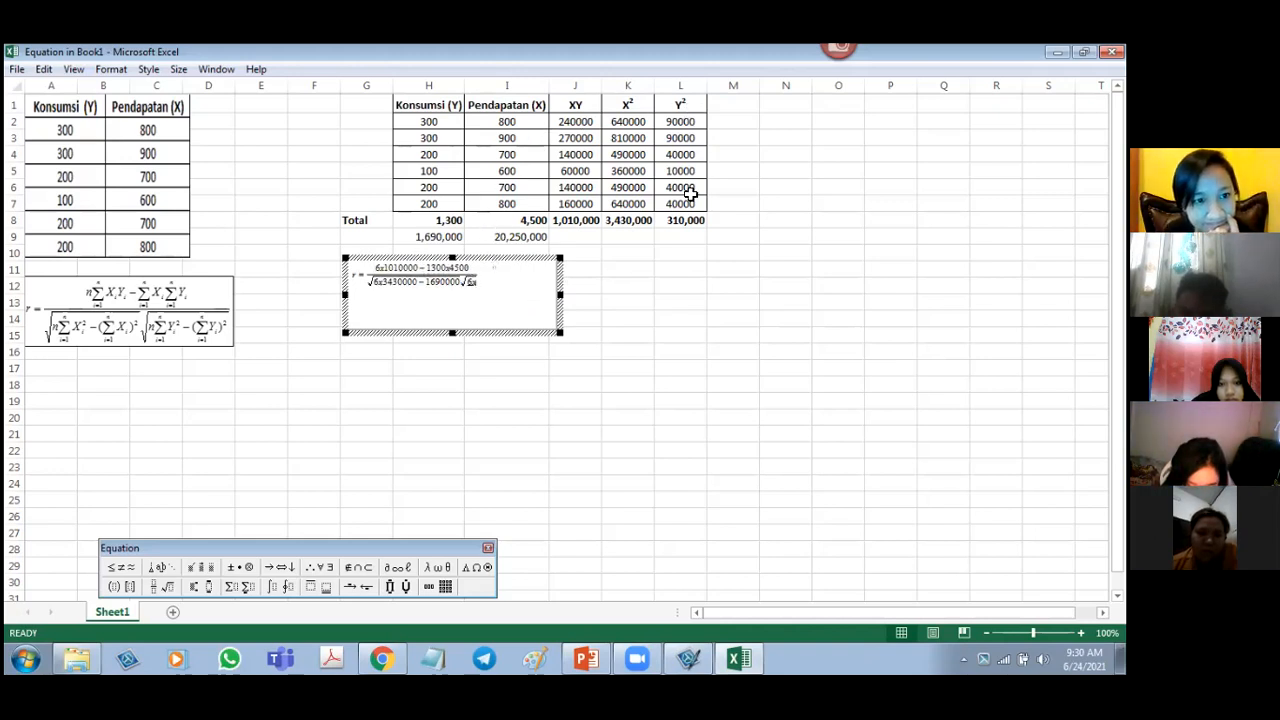
text(310000)
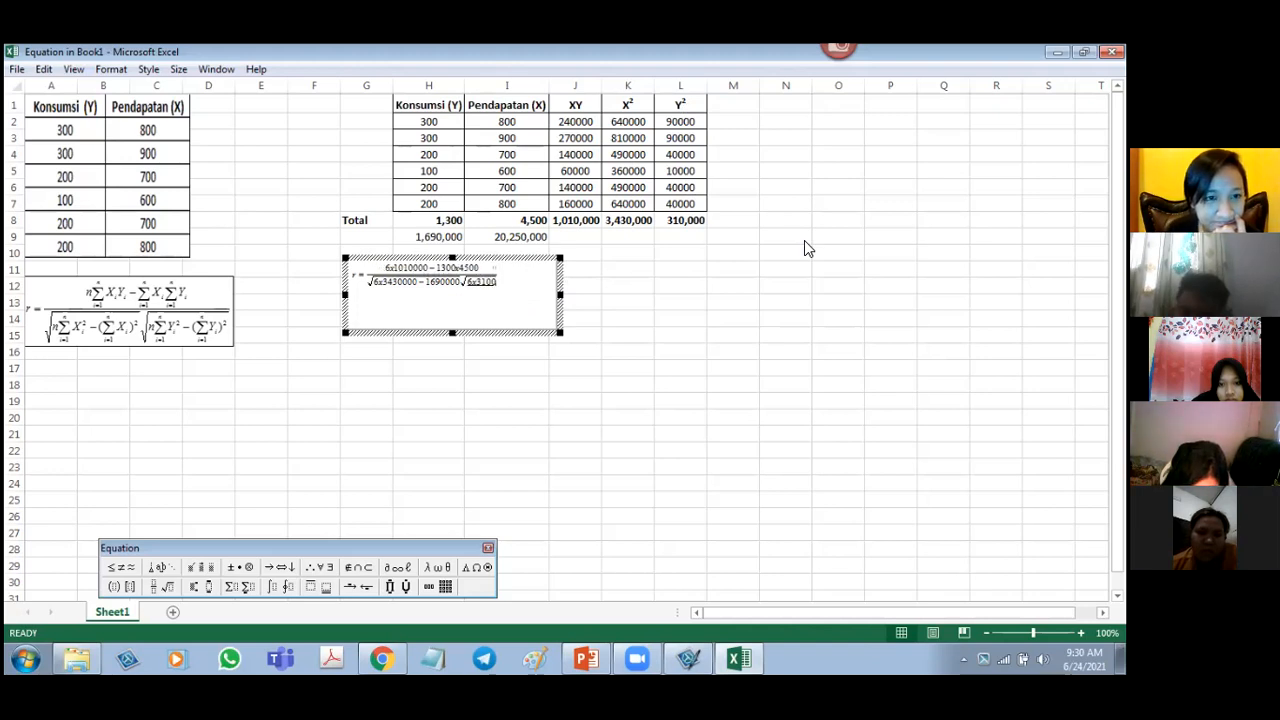
text(-)
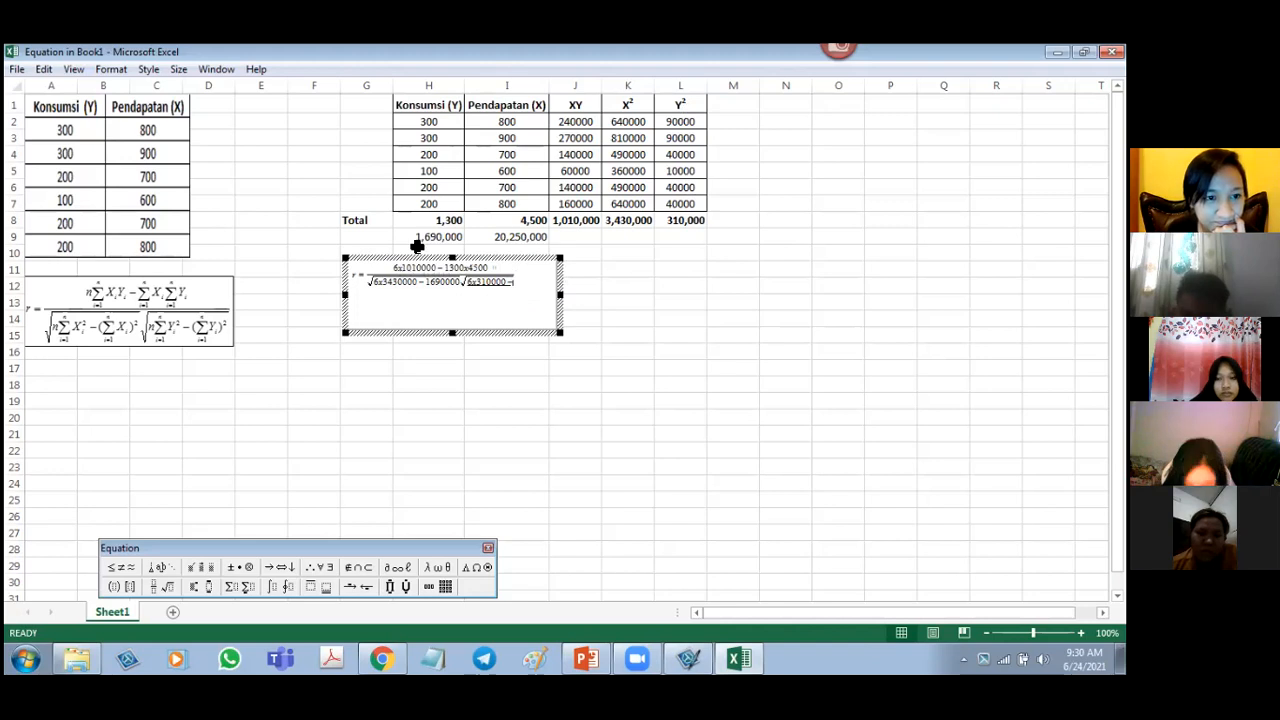
- Change the number subtracted in the denominator's first square root to 20250000
key(BackSpace)
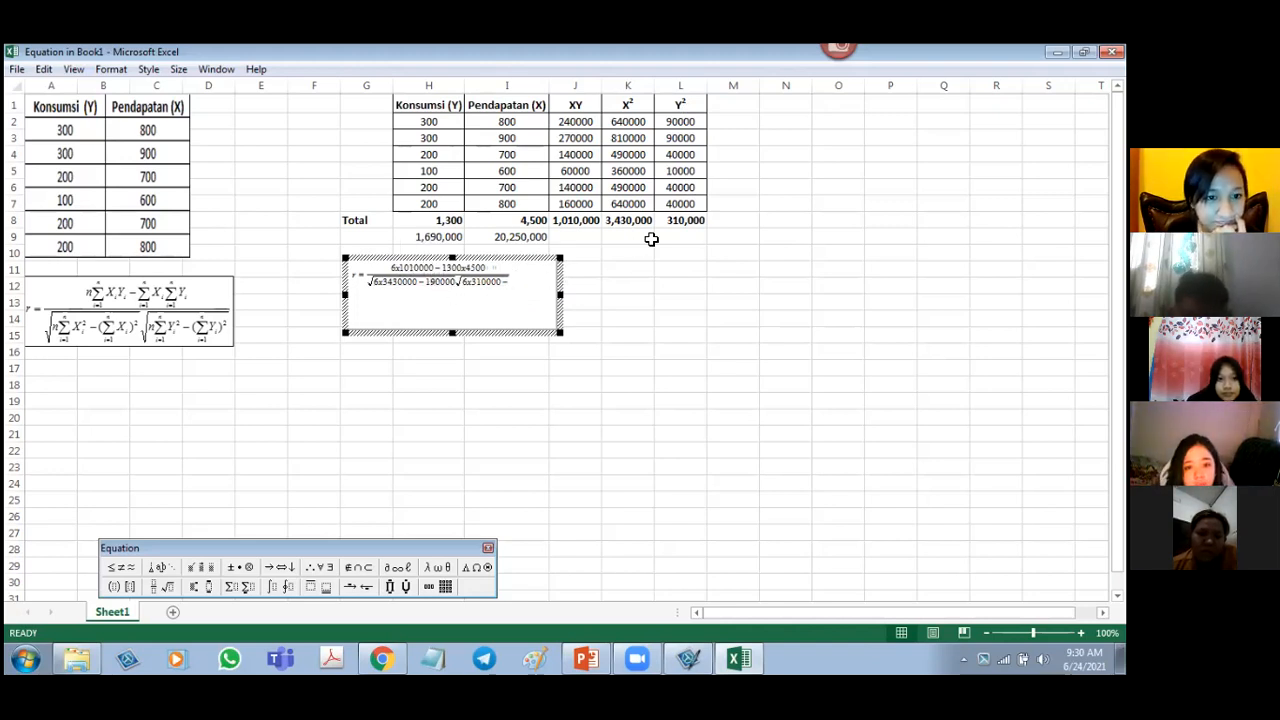
key(BackSpace)
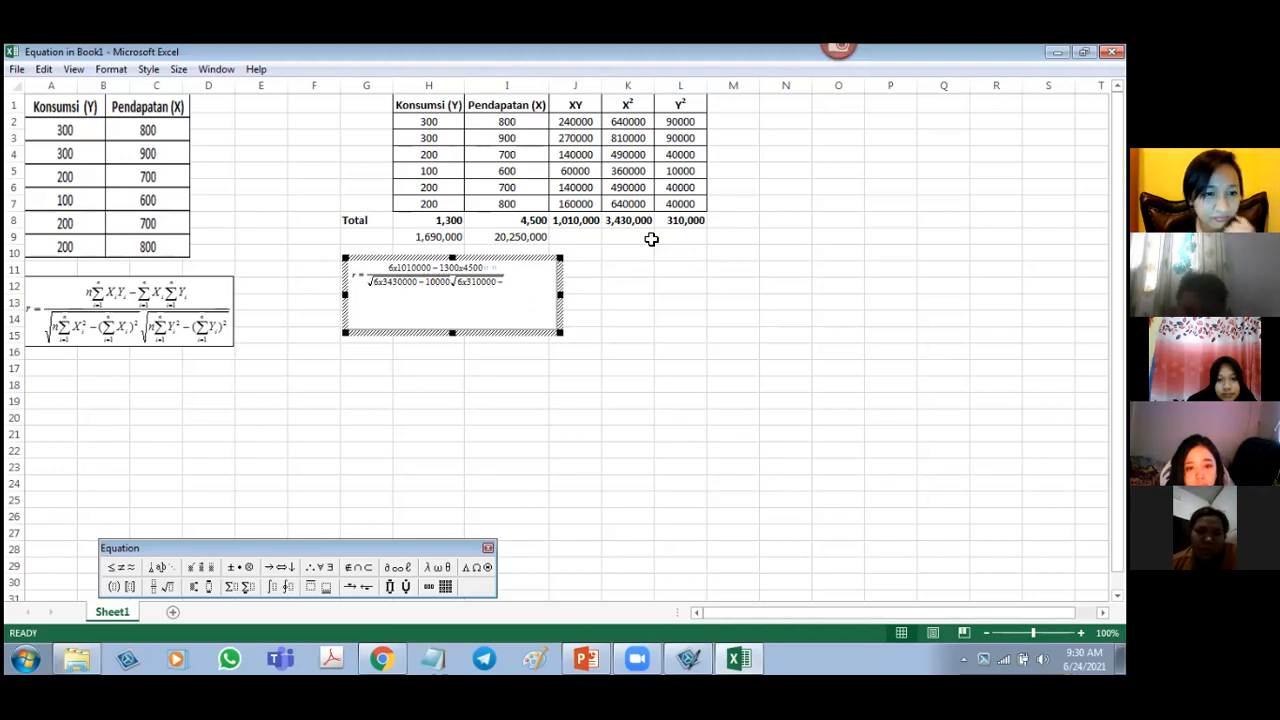
key(BackSpace)
key(BackSpace)
key(BackSpace)
key(BackSpace)
key(BackSpace)
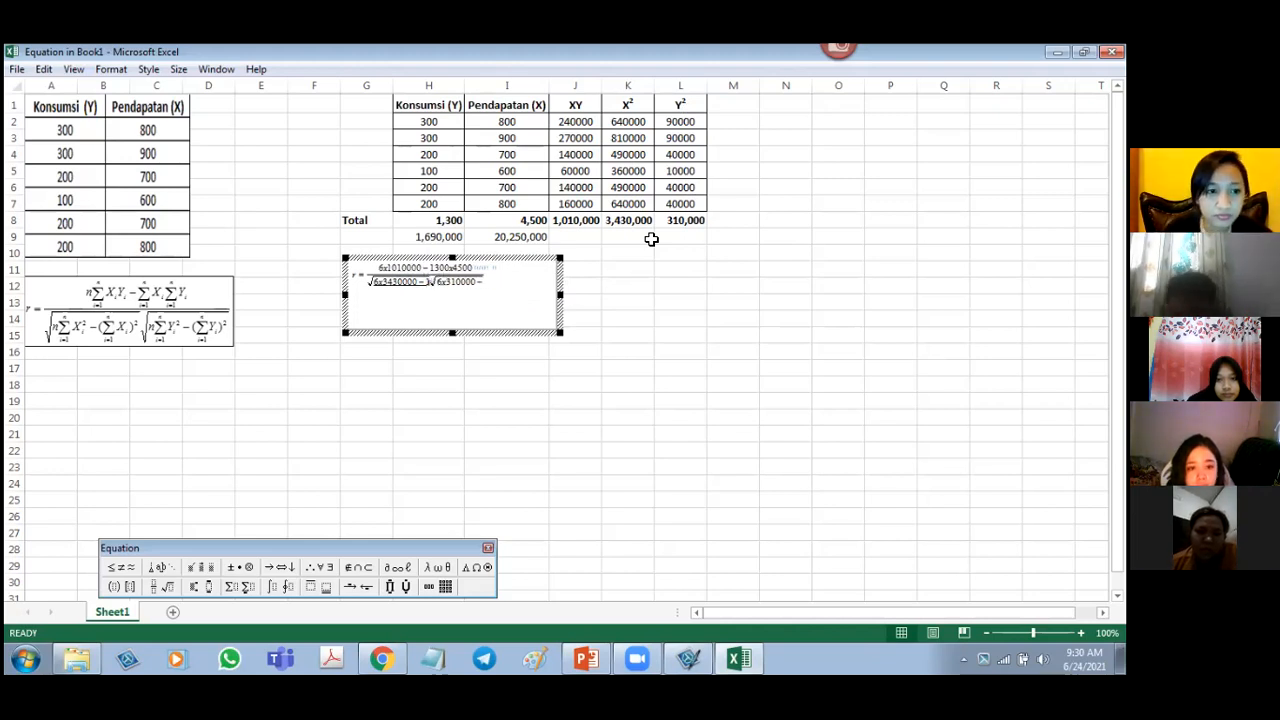
text(20250000)
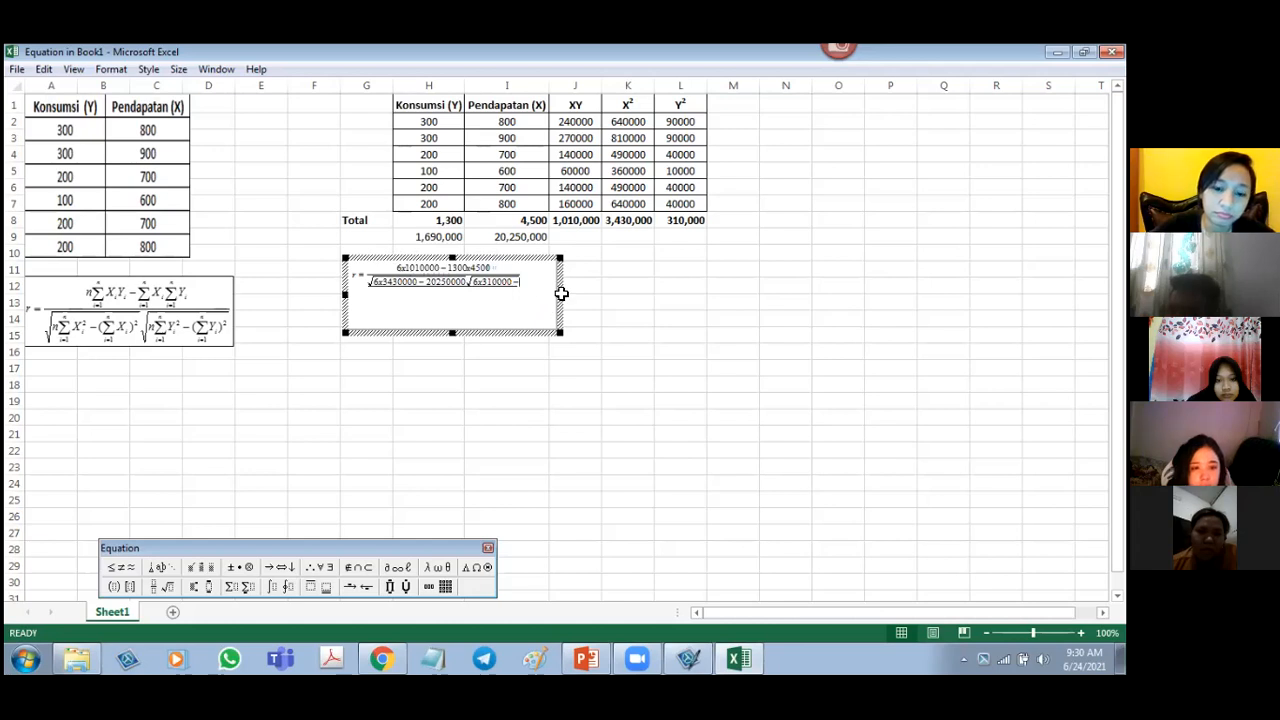
- Complete the second square root with 1690000 after the minus sign and finish editing the formula
text(1)
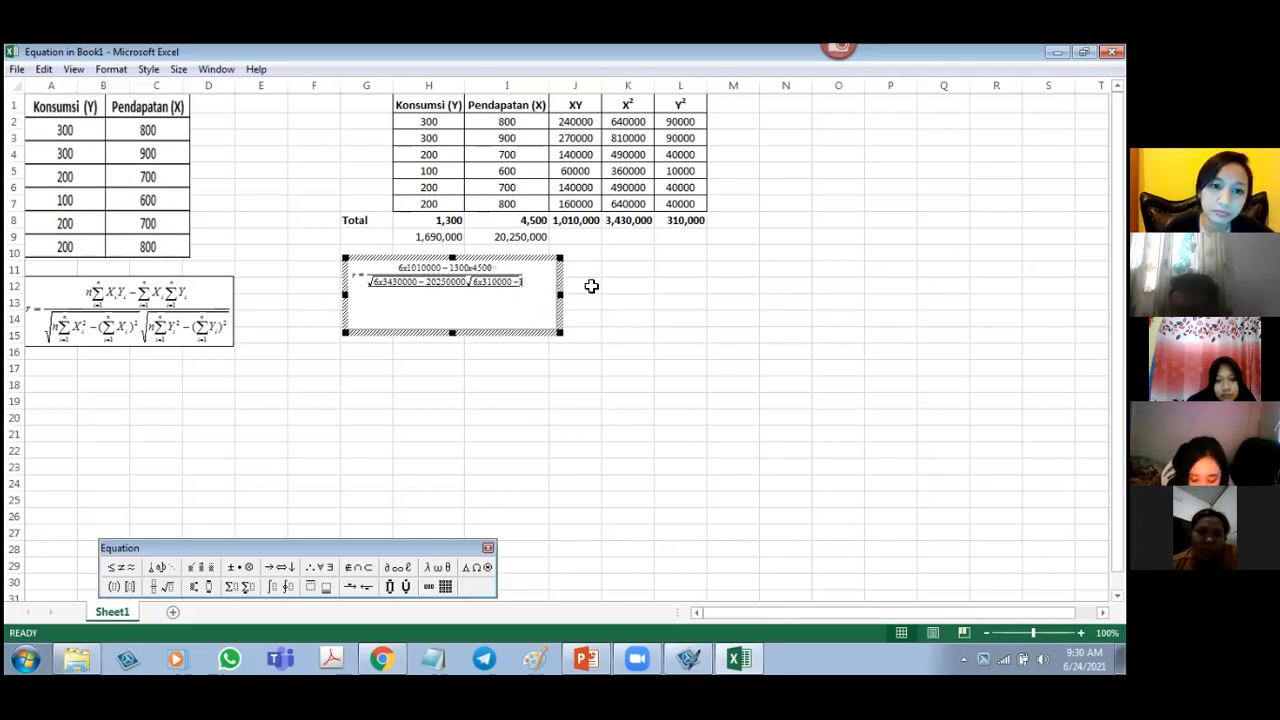
key(BackSpace)
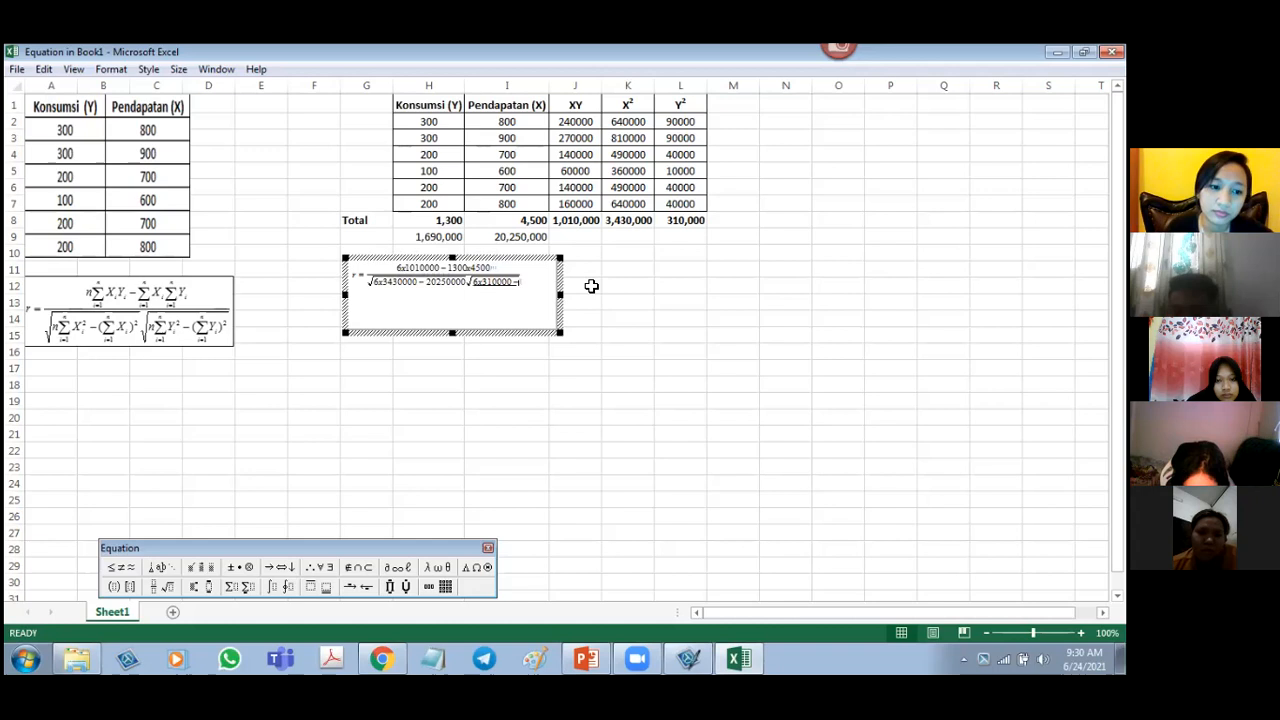
text(169)
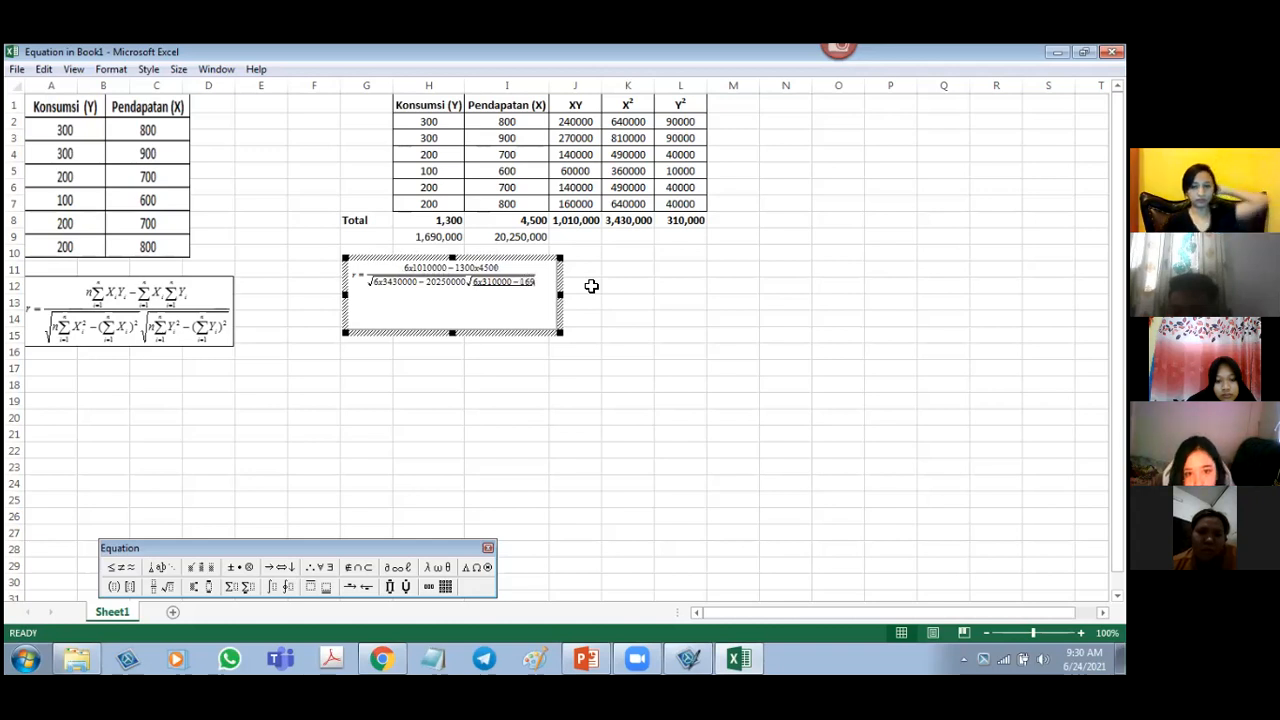
text(0000)
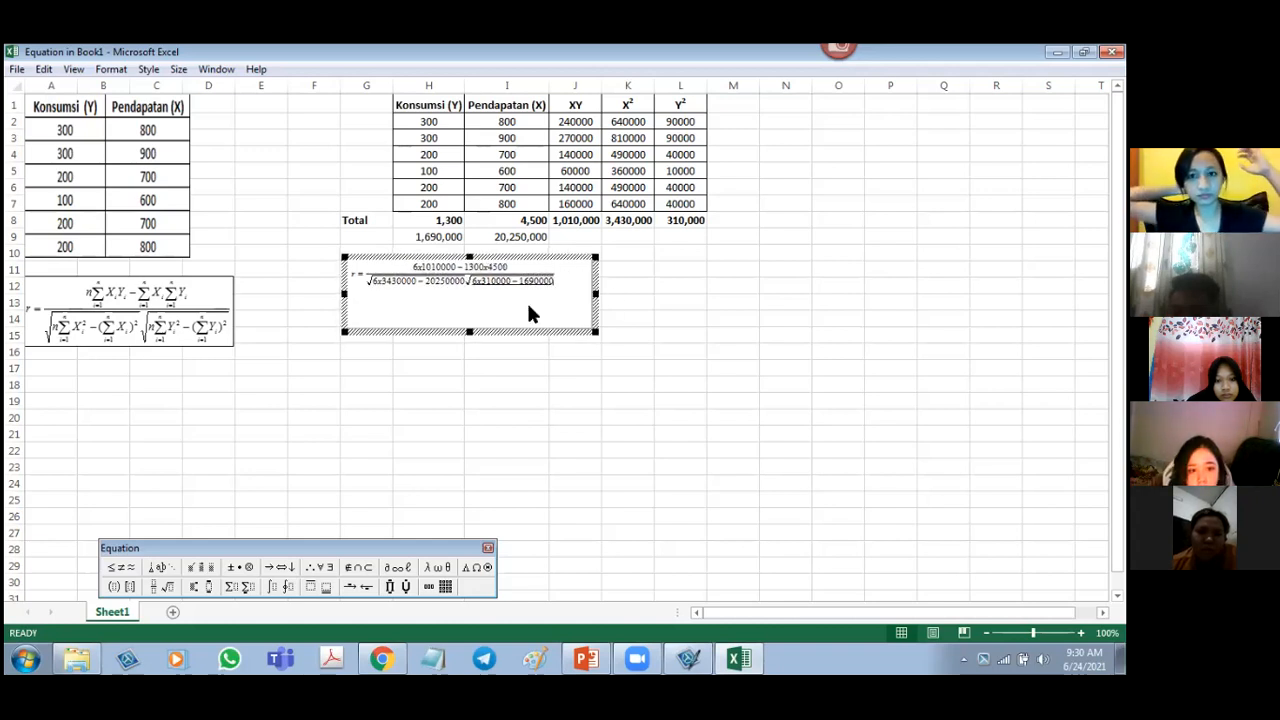
click(636, 290)
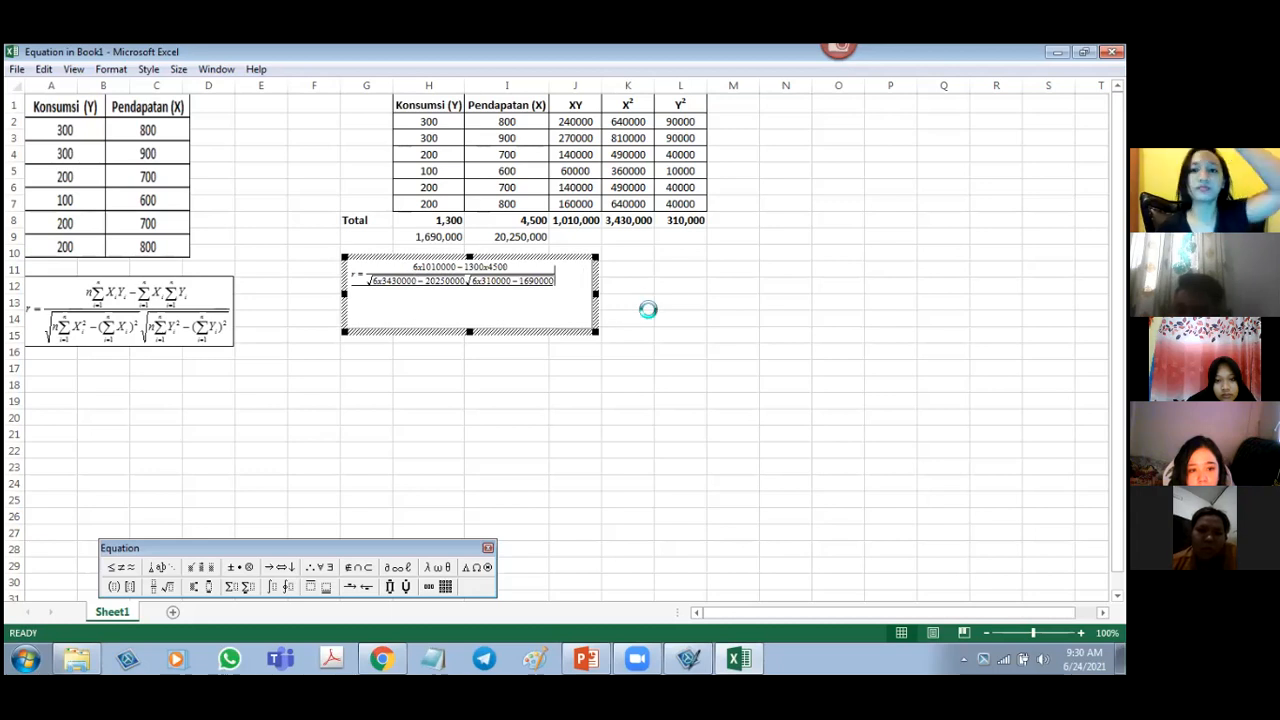
- Enlarge the substituted formula object to reach about column N and row 18, and reopen it for editing
click(582, 441)
drag(593, 450, 766, 506)
click(762, 521)
click(698, 478)
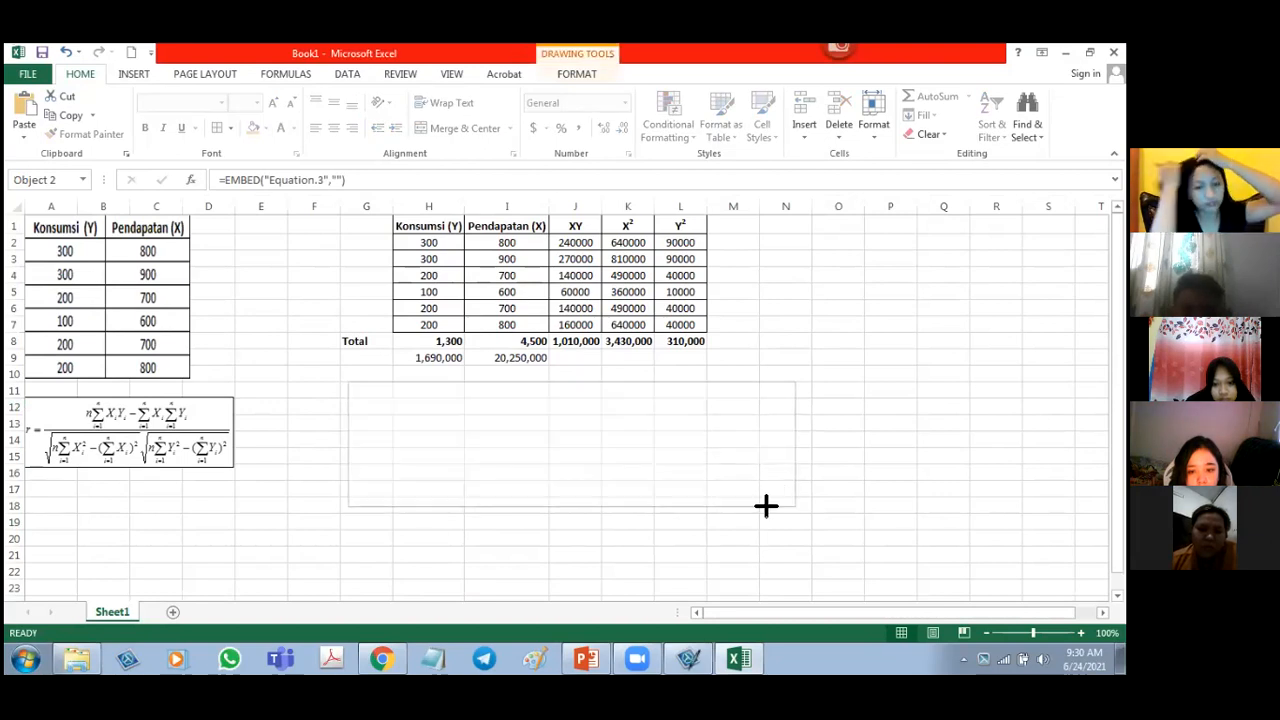
double_click(760, 472)
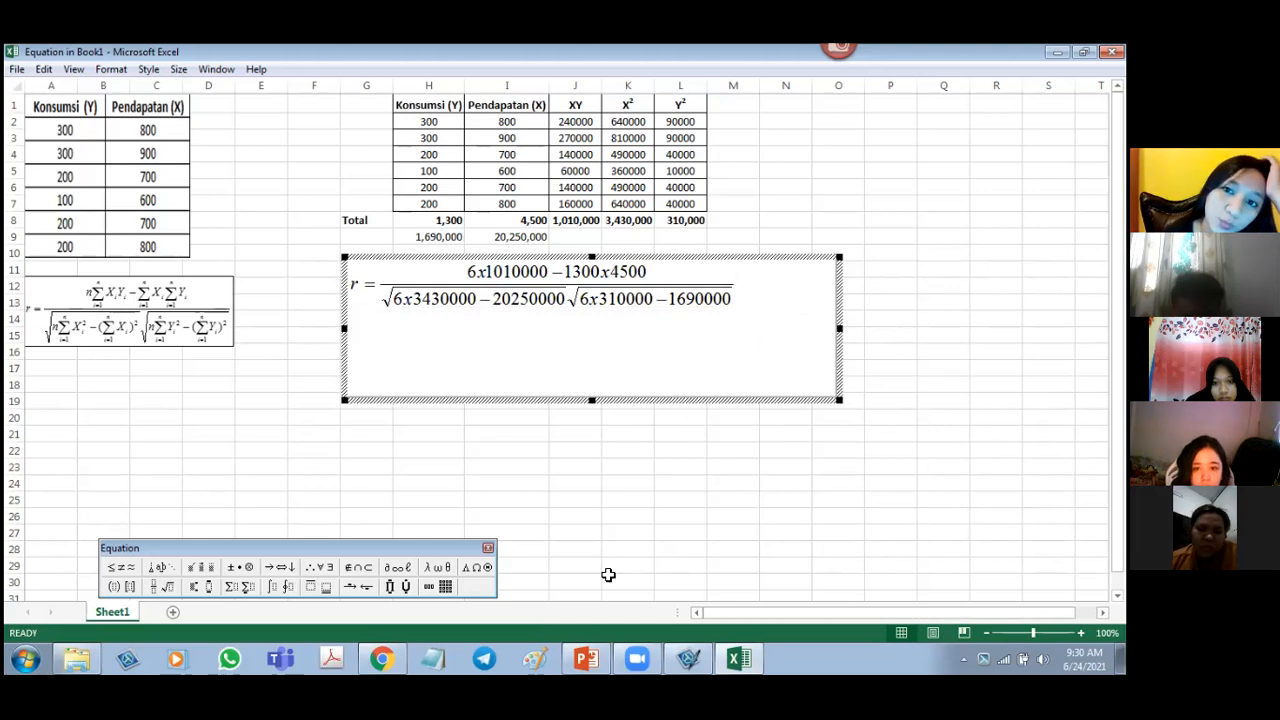
- Switch to PowerPoint and compare the substituted formula with the worked correlation example on slide 4
click(588, 657)
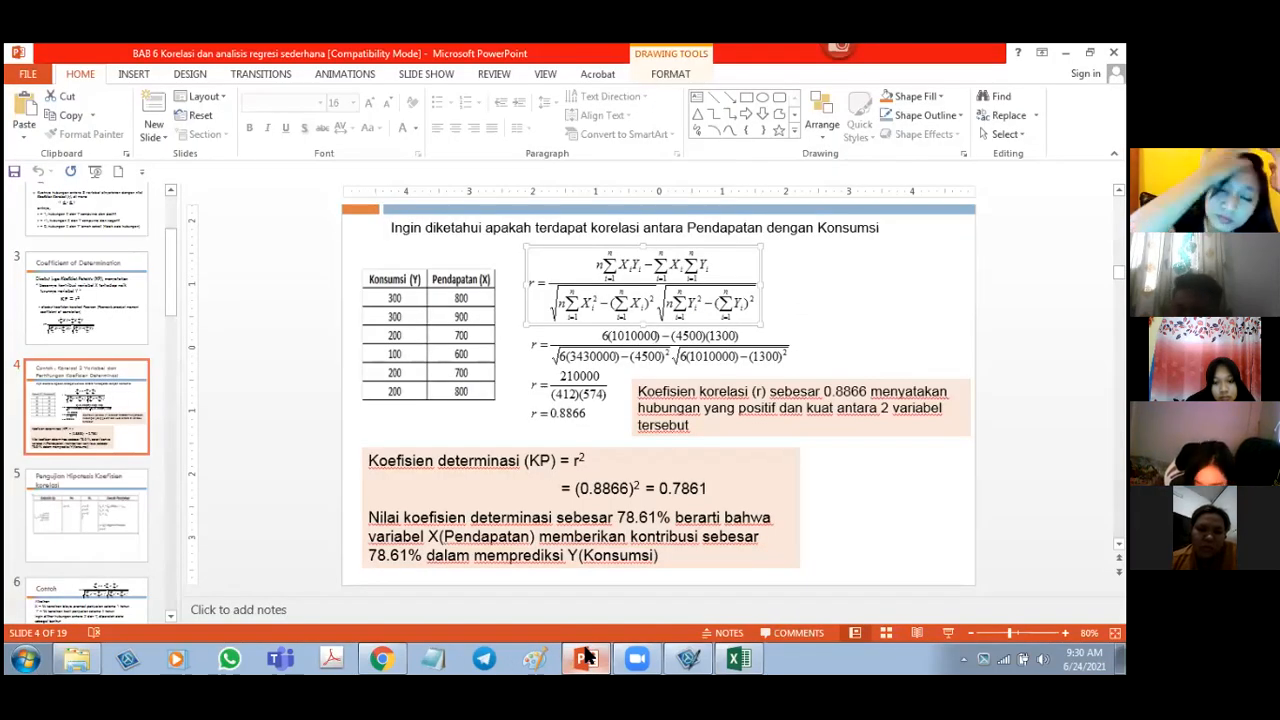
click(588, 657)
click(588, 657)
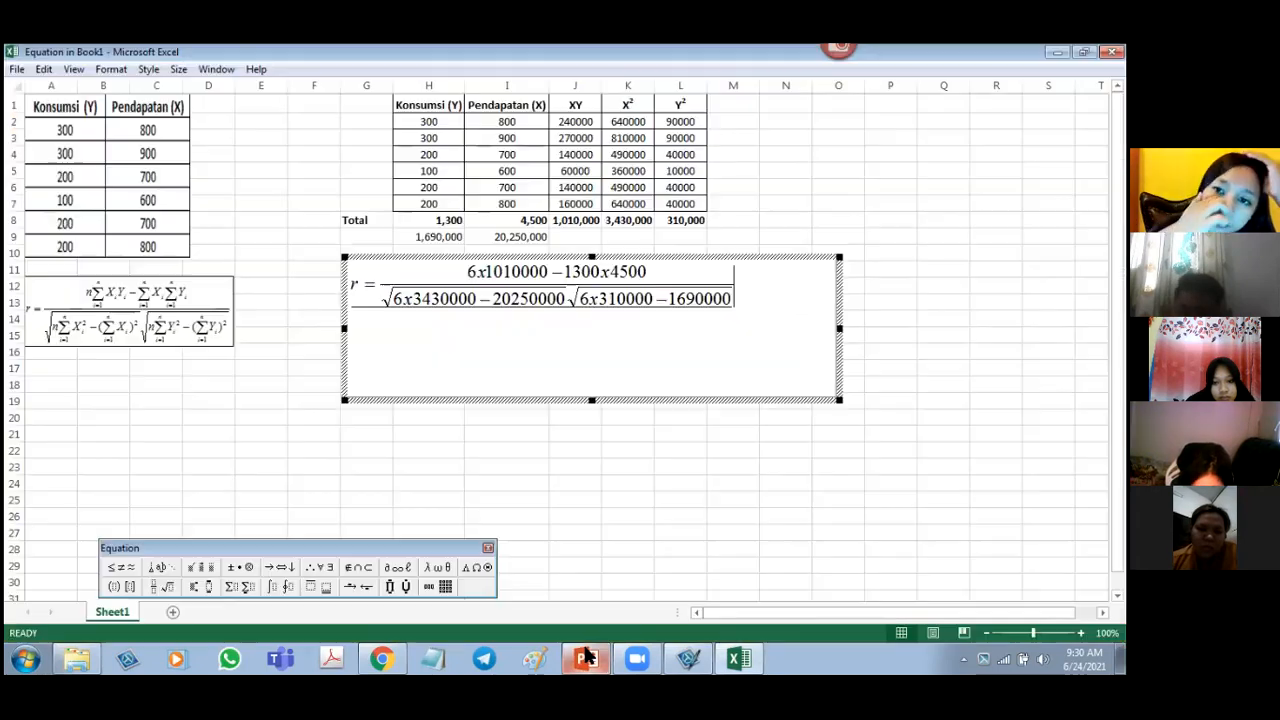
click(588, 657)
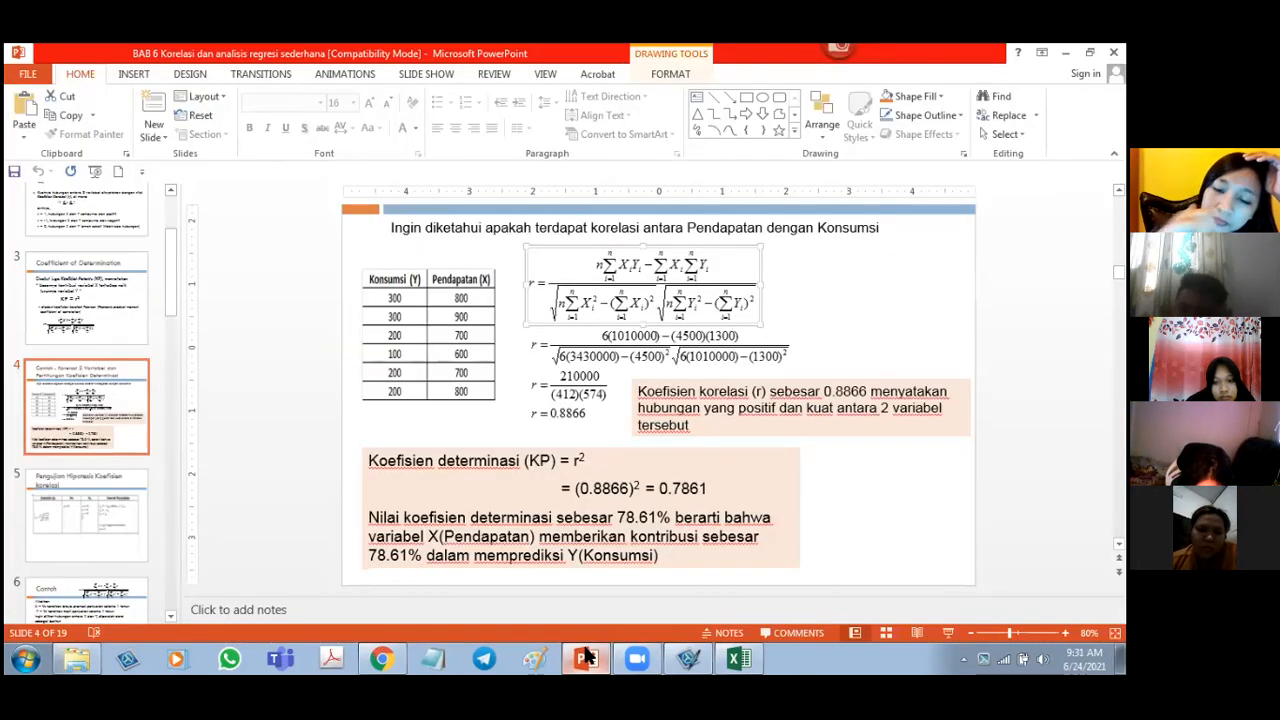